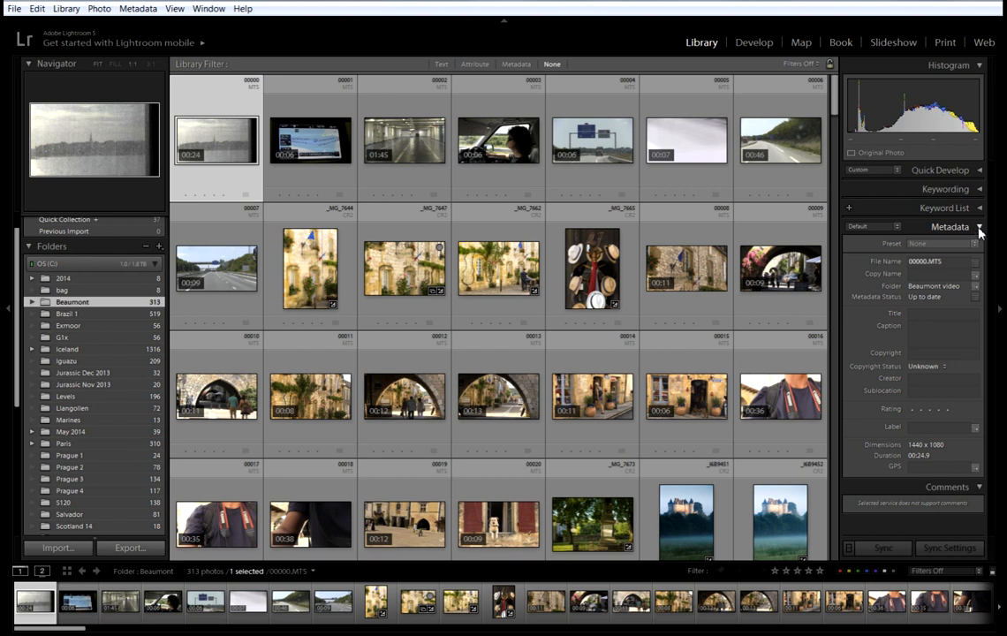
Start a photo import and open the metadata preset editor for the metadata applied during import.
click(59, 549)
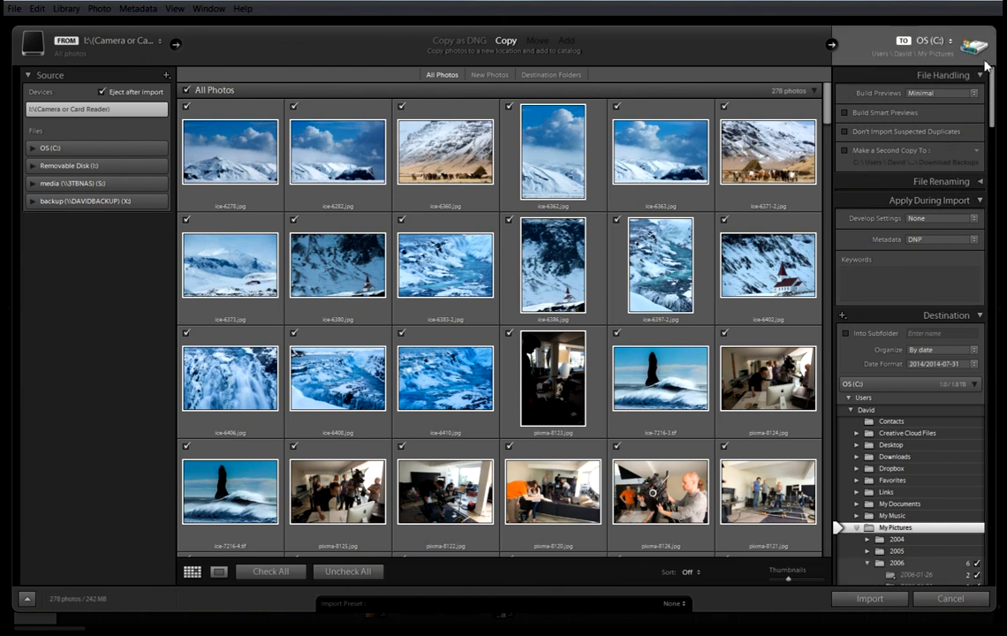
click(975, 240)
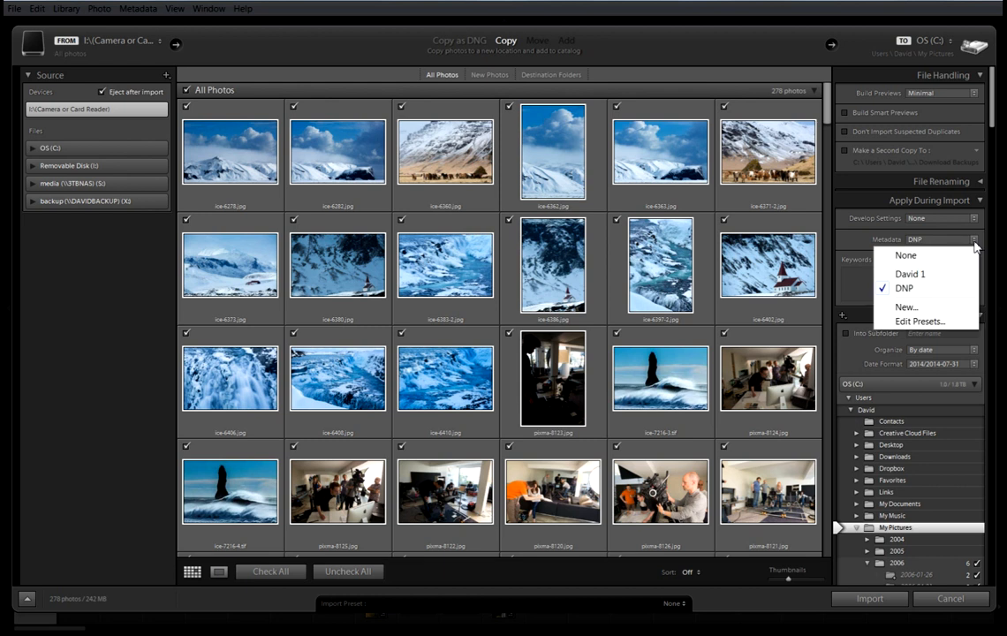
click(923, 322)
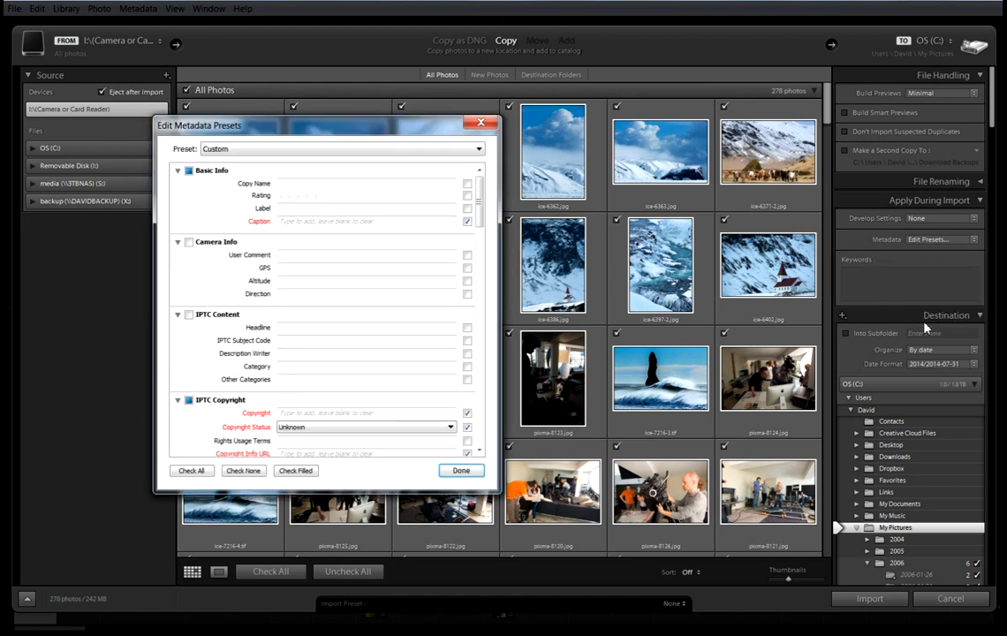
drag(479, 216, 481, 190)
drag(344, 121, 435, 98)
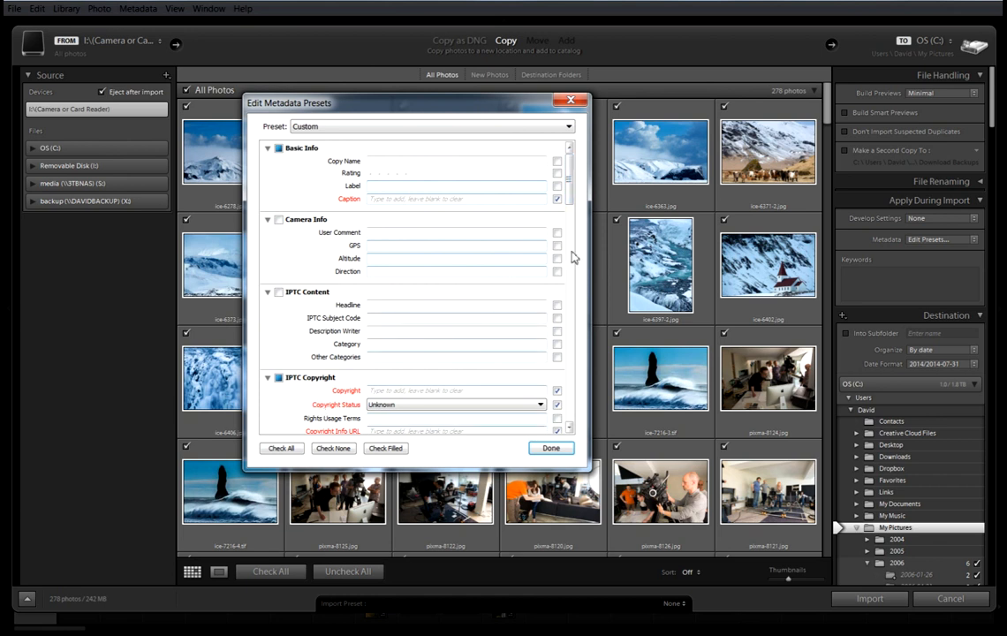
drag(568, 195, 566, 170)
Load the DNP metadata preset, review its IPTC copyright and creator fields, and close the editor.
click(512, 125)
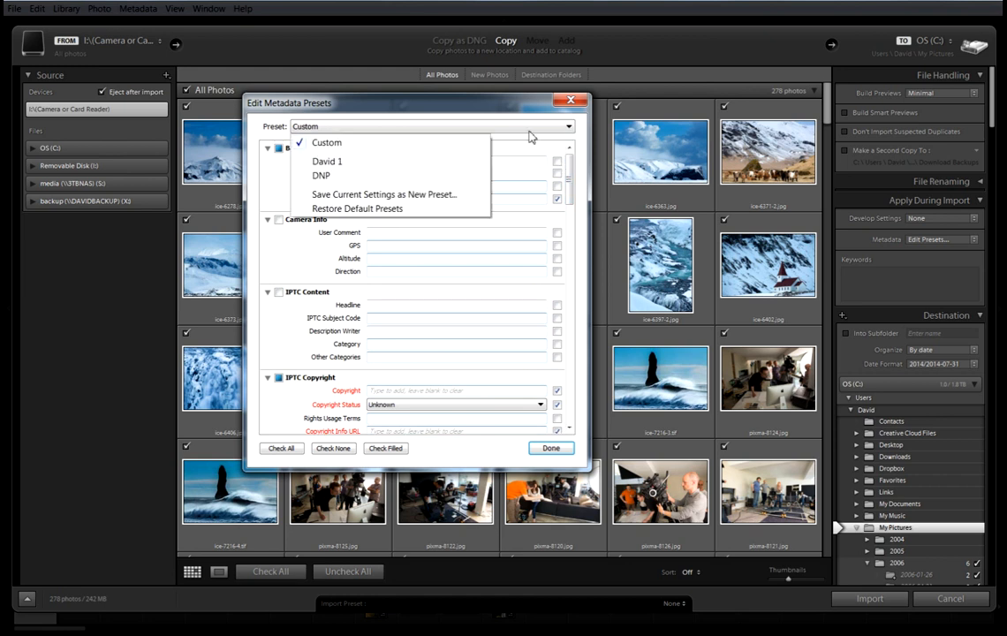
click(290, 174)
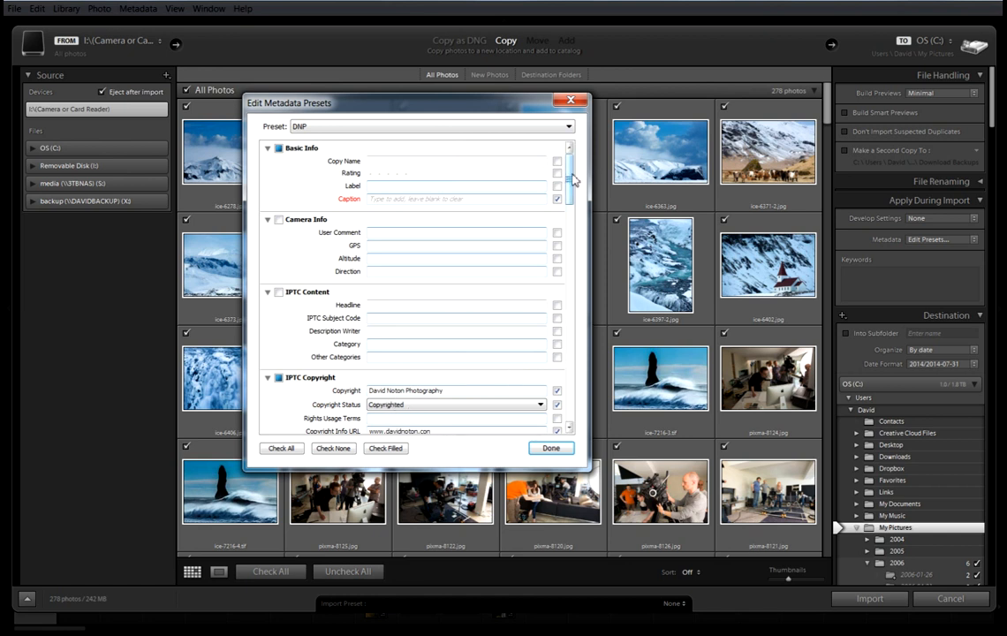
scroll(575, 180, down, 5)
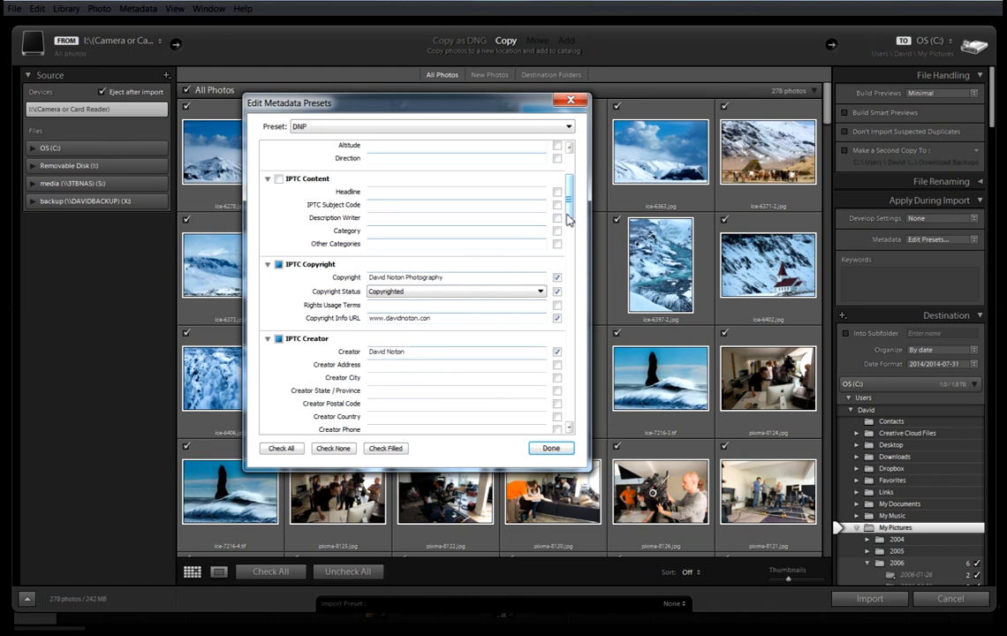
scroll(569, 220, down, 4)
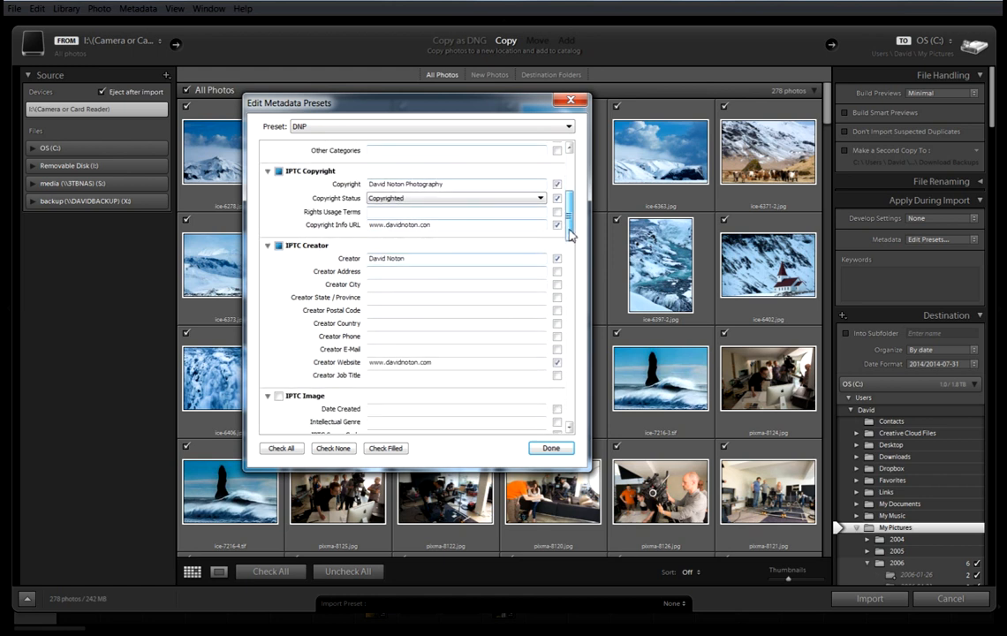
scroll(571, 235, up, 1)
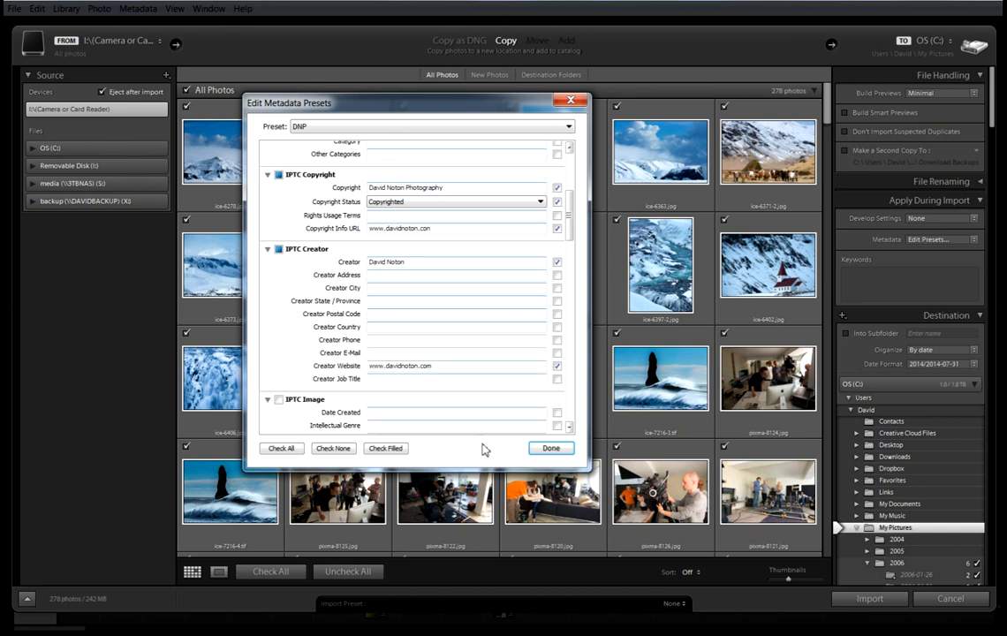
click(549, 447)
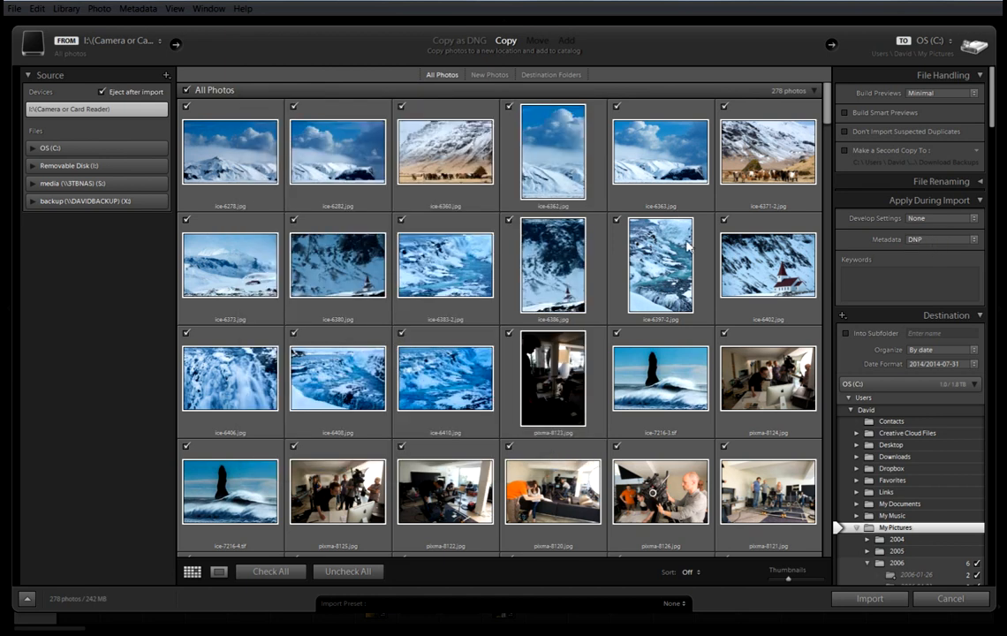
Import all photos from C:\Images\edit\July 2014\Bulbarrow by adding them to the catalog with the DNP metadata preset.
click(32, 147)
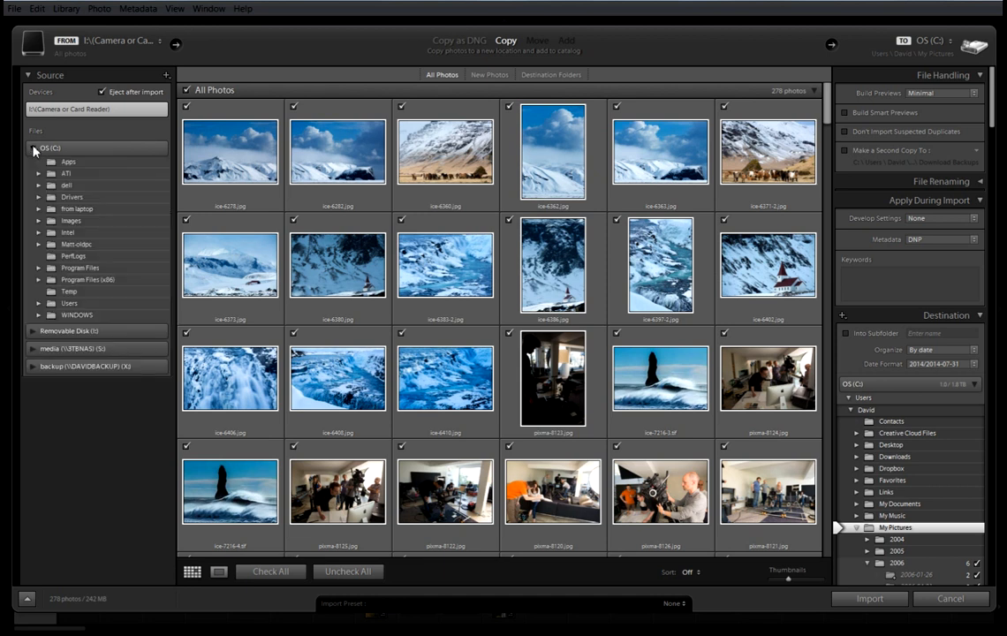
click(38, 221)
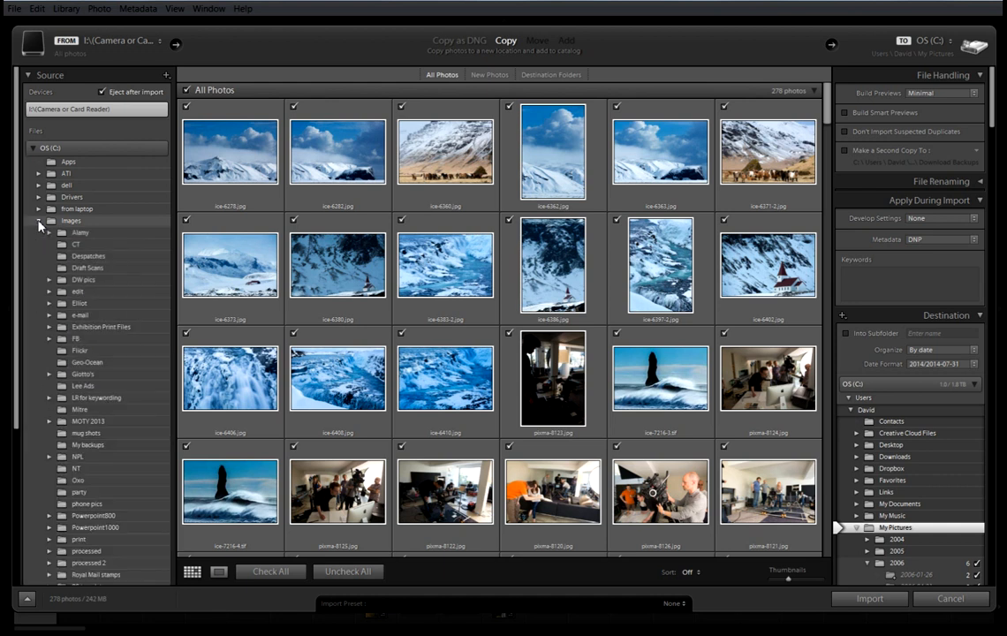
click(50, 292)
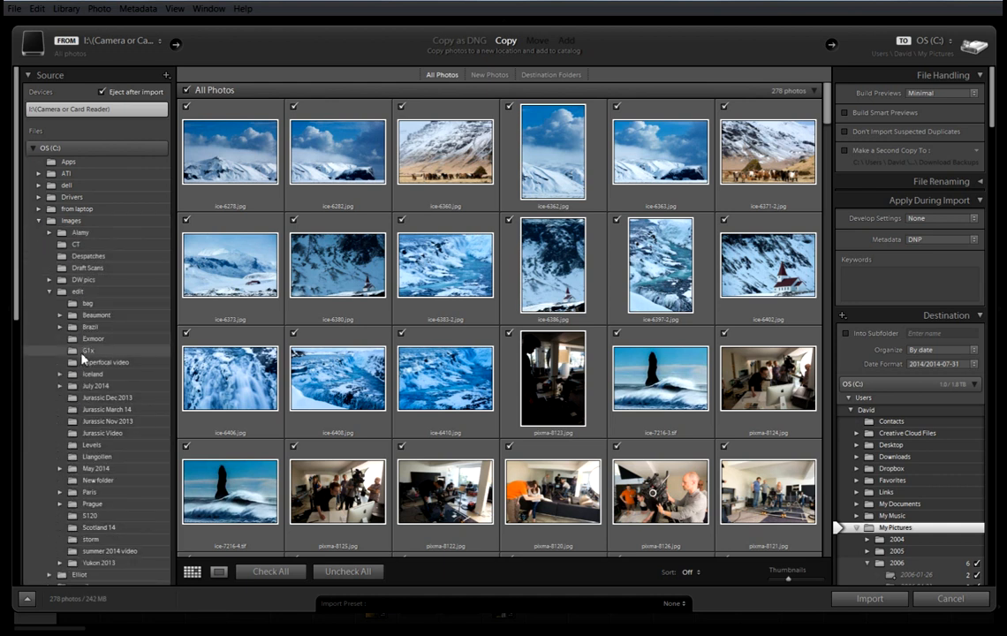
click(62, 386)
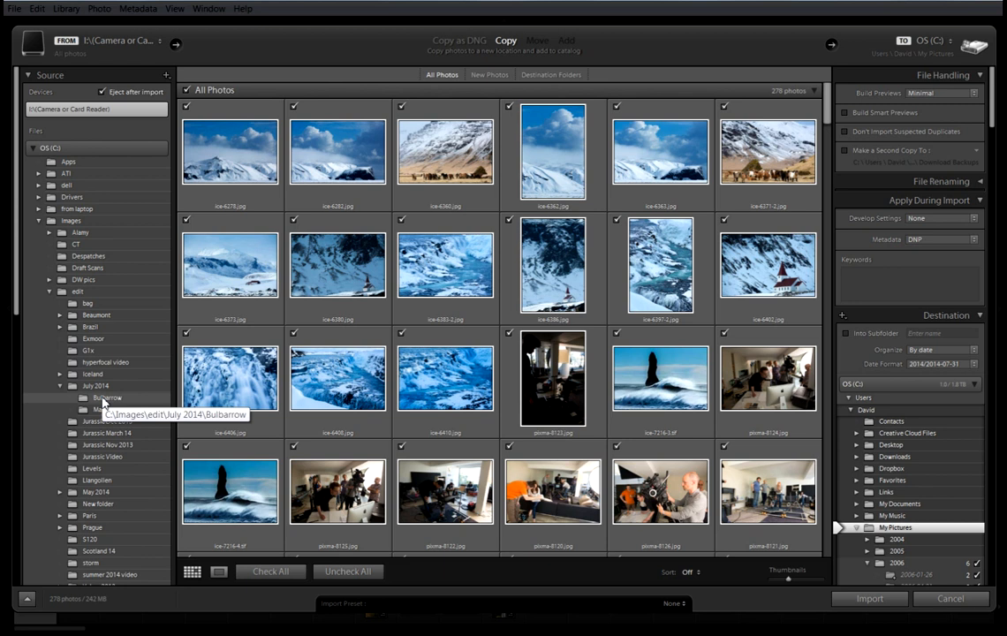
click(103, 399)
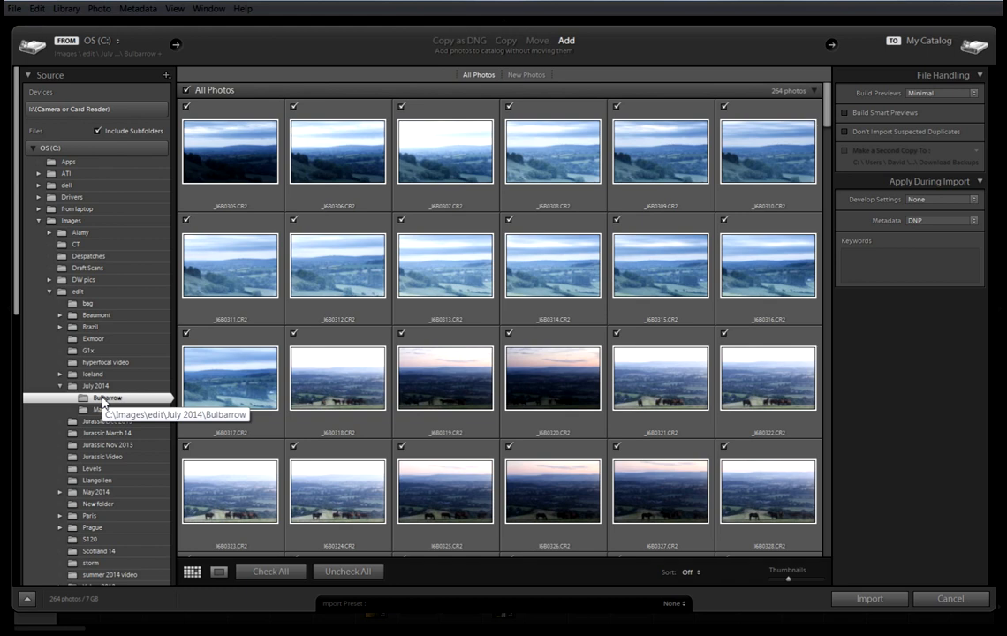
click(868, 598)
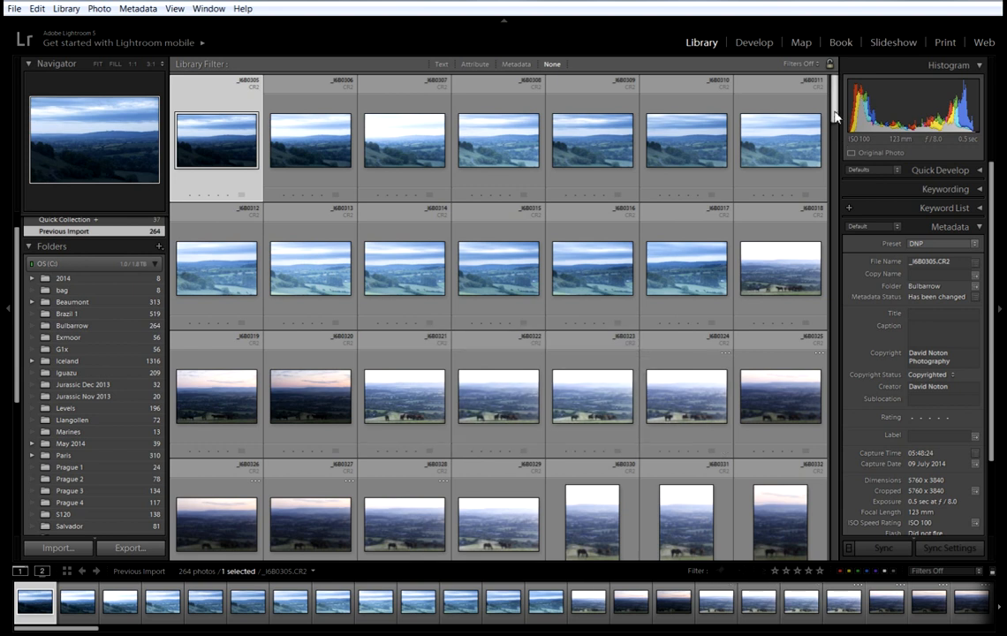
Browse the newly imported photos and open _I6B0323.CR2 in the enlarged single-photo view.
scroll(835, 115, down, 1)
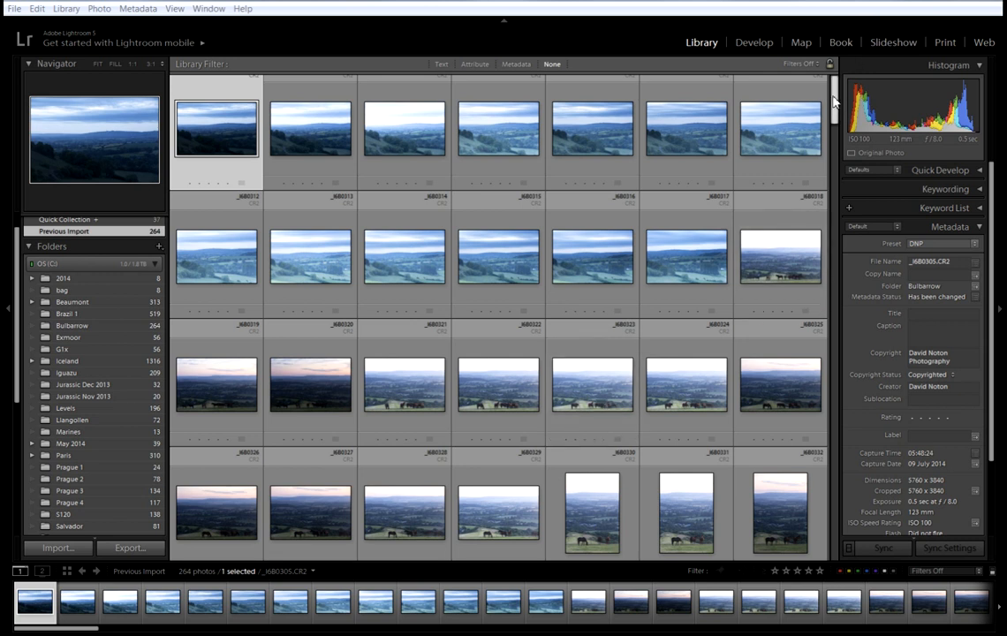
drag(833, 101, 832, 110)
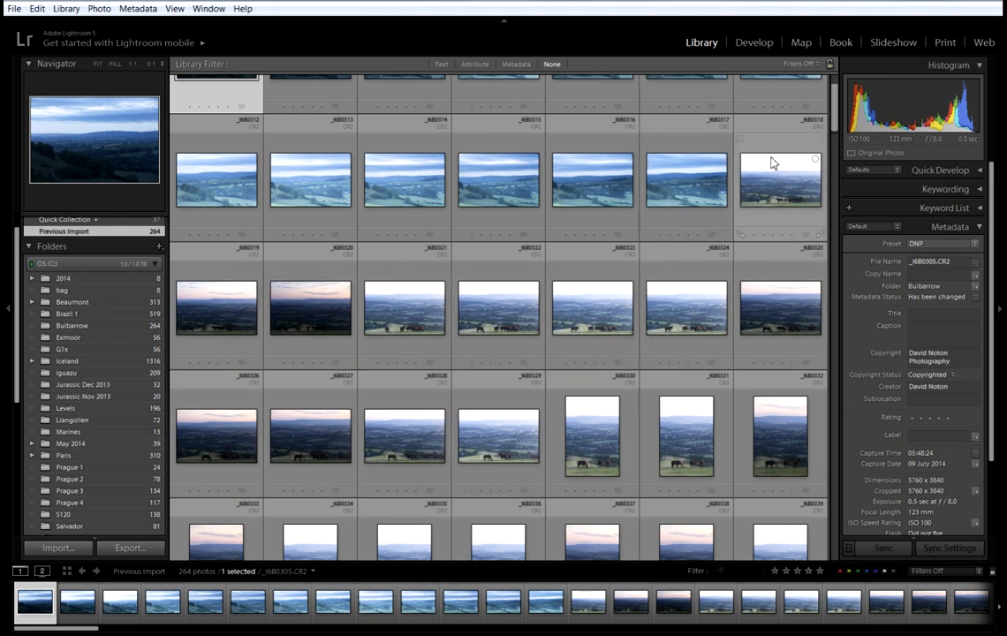
click(597, 307)
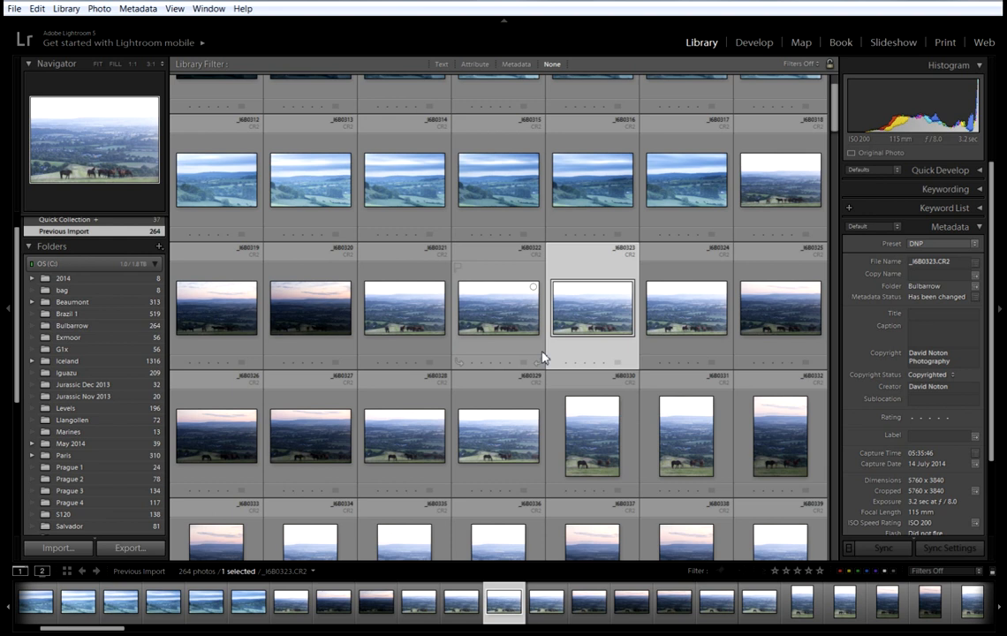
double_click(593, 320)
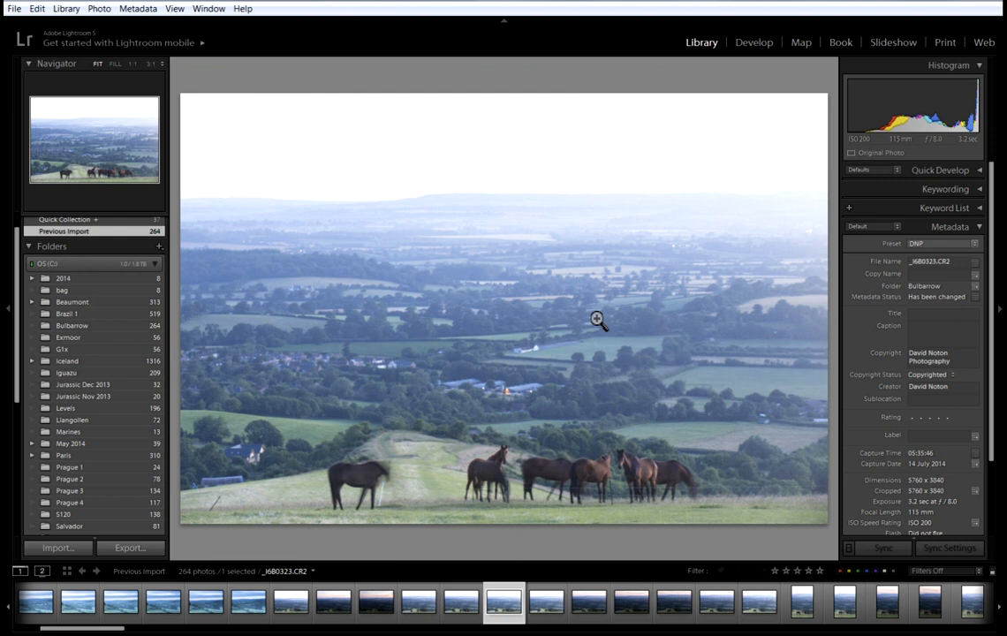
Compare _I6B0323.CR2 and _I6B0324.CR2 by viewing them in turn and together in Survey view.
click(556, 597)
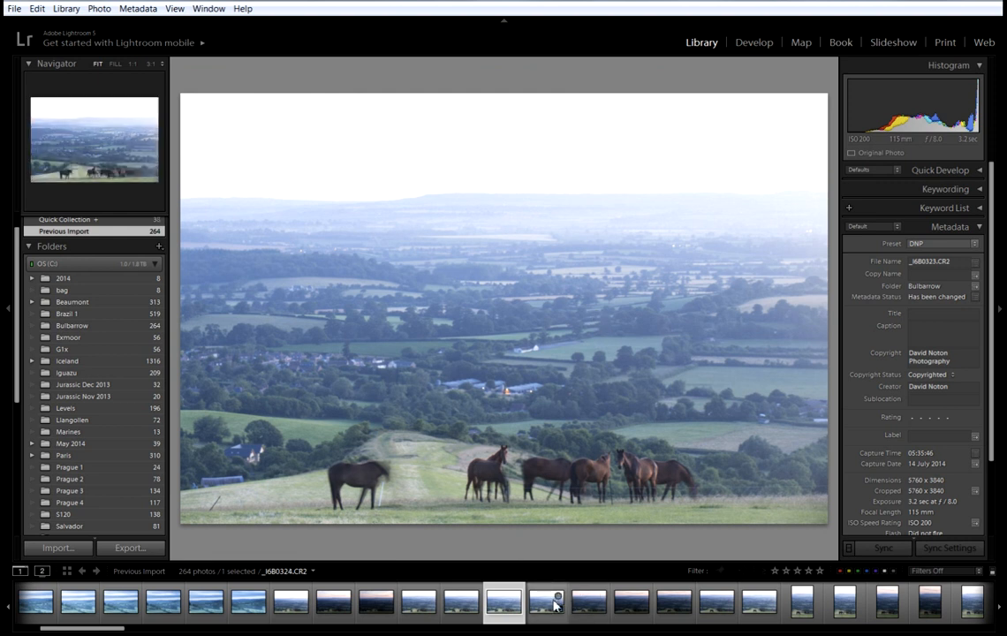
click(555, 603)
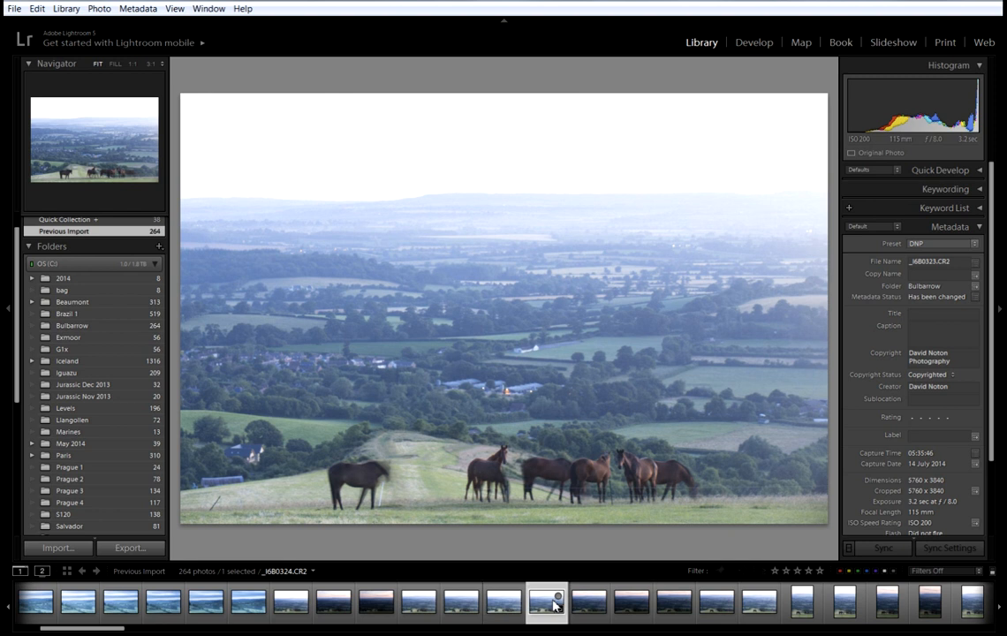
click(497, 604)
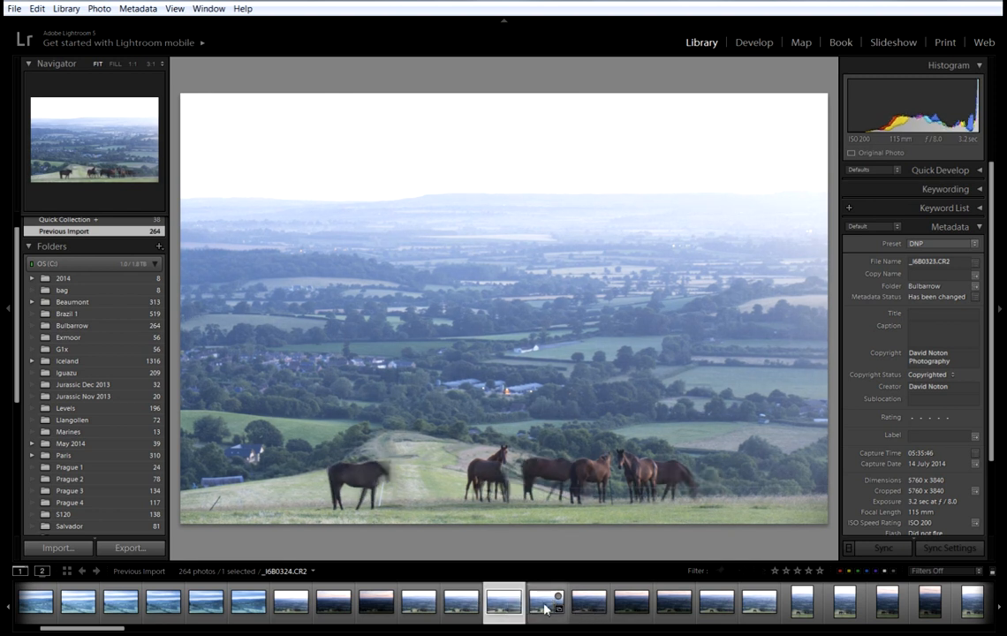
click(546, 604)
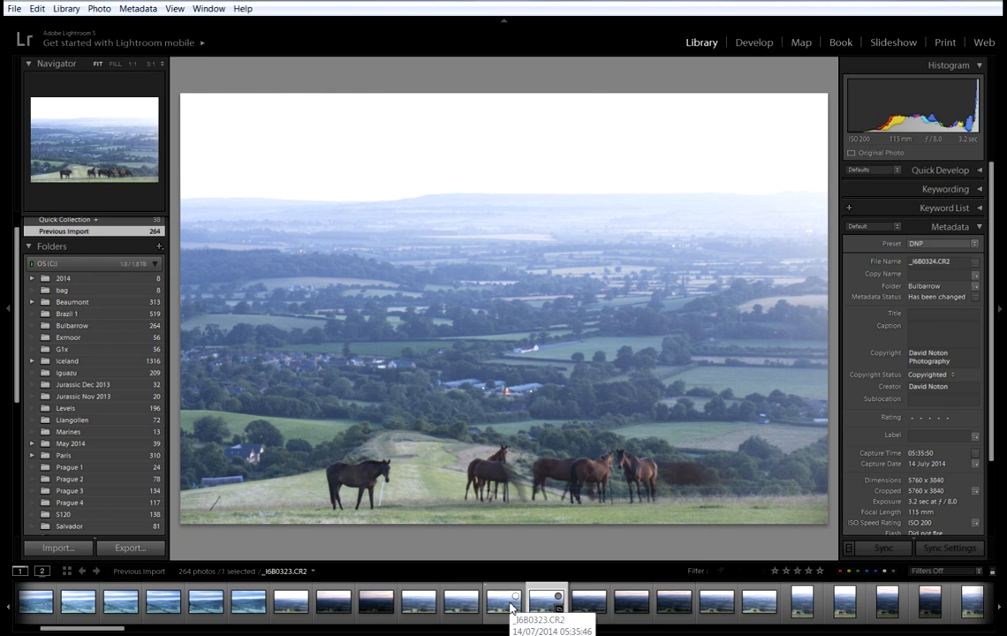
ctrl+click(503, 603)
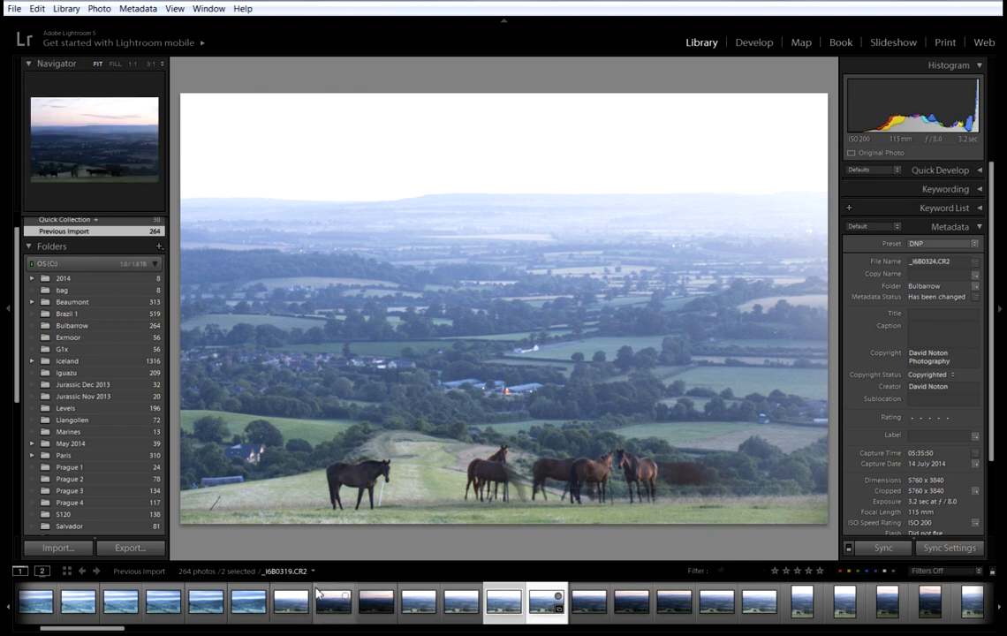
key(n)
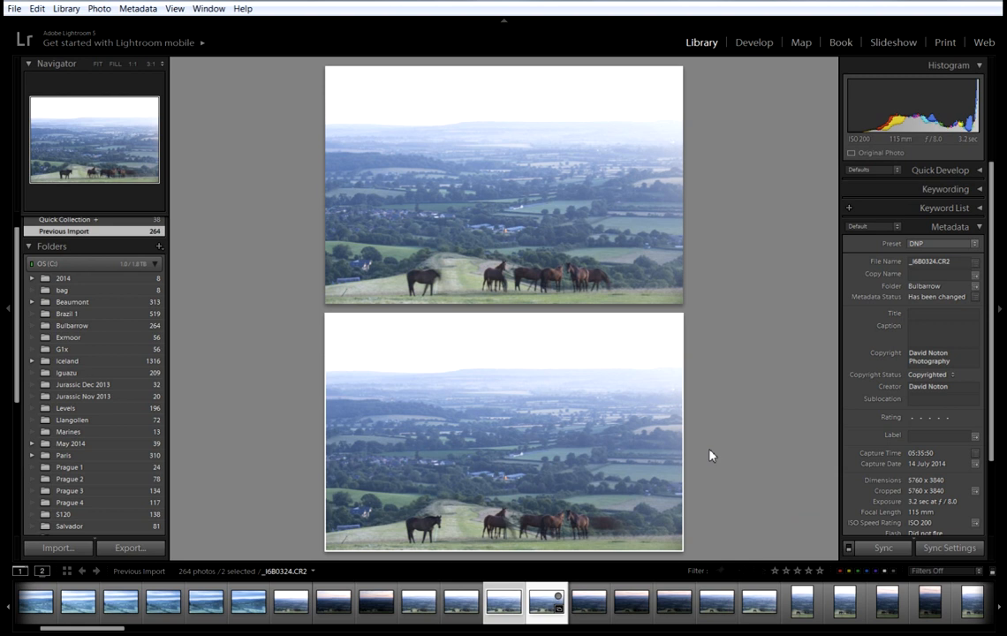
Survey the four horse photos _I6B0321.CR2 through _I6B0324.CR2 together.
click(464, 607)
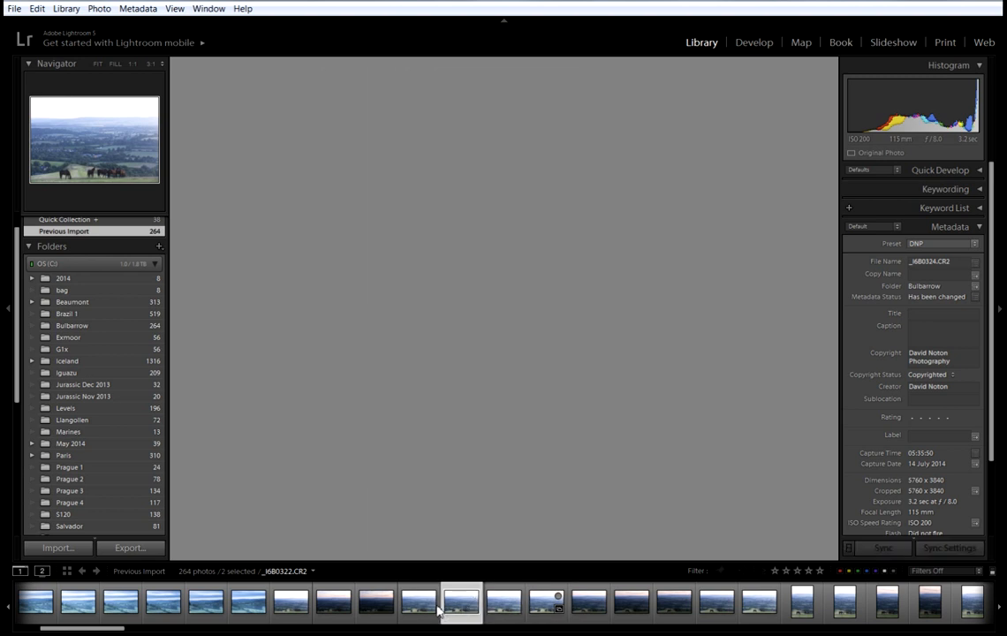
click(432, 607)
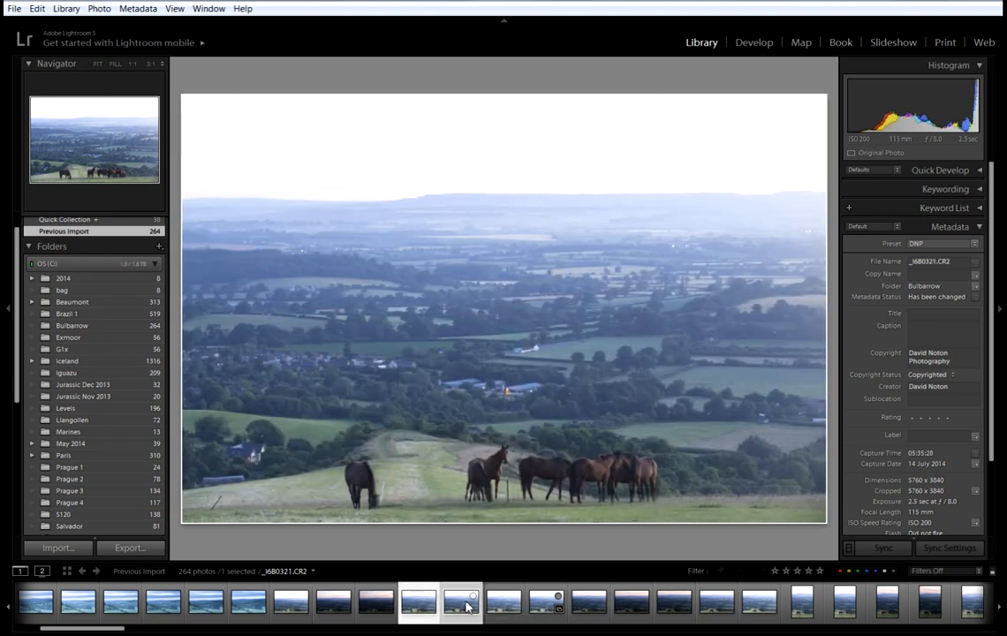
ctrl+click(468, 607)
ctrl+click(504, 604)
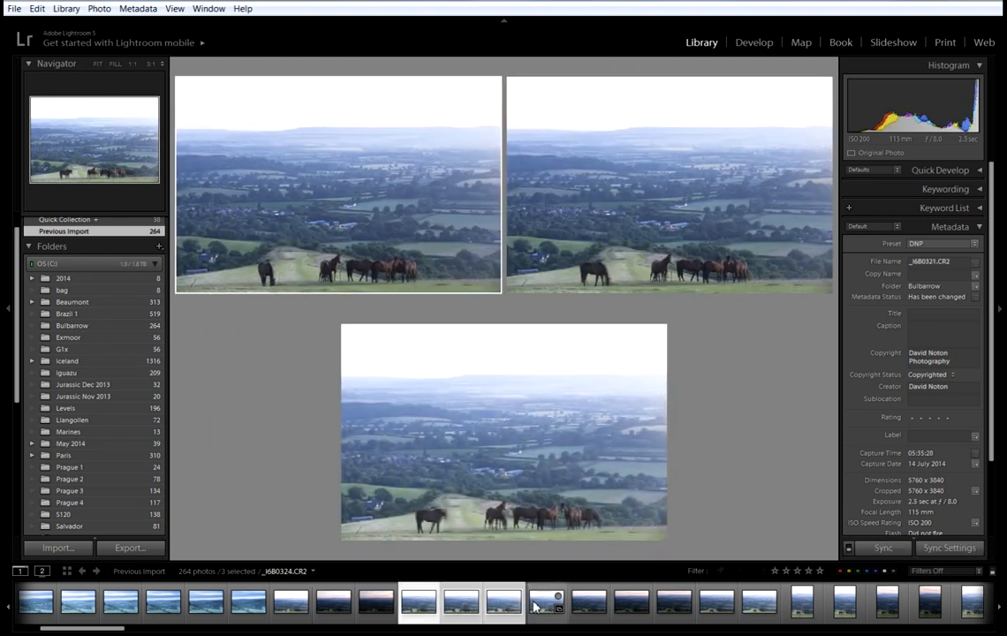
ctrl+click(535, 607)
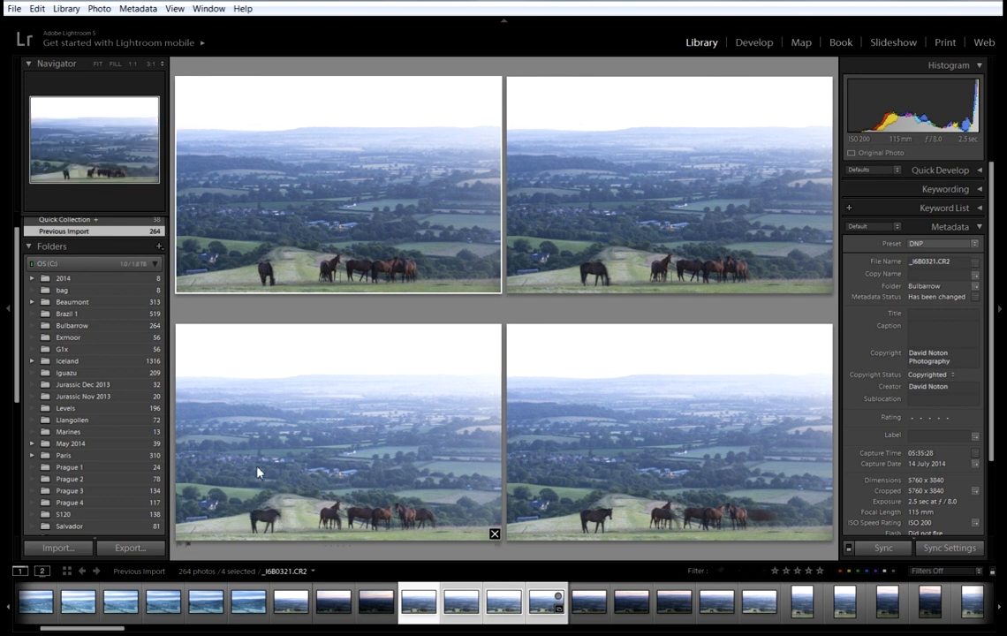
Eliminate the other three photos from the survey and flag _I6B0324.CR2 as a pick, returning to the grid view.
click(494, 534)
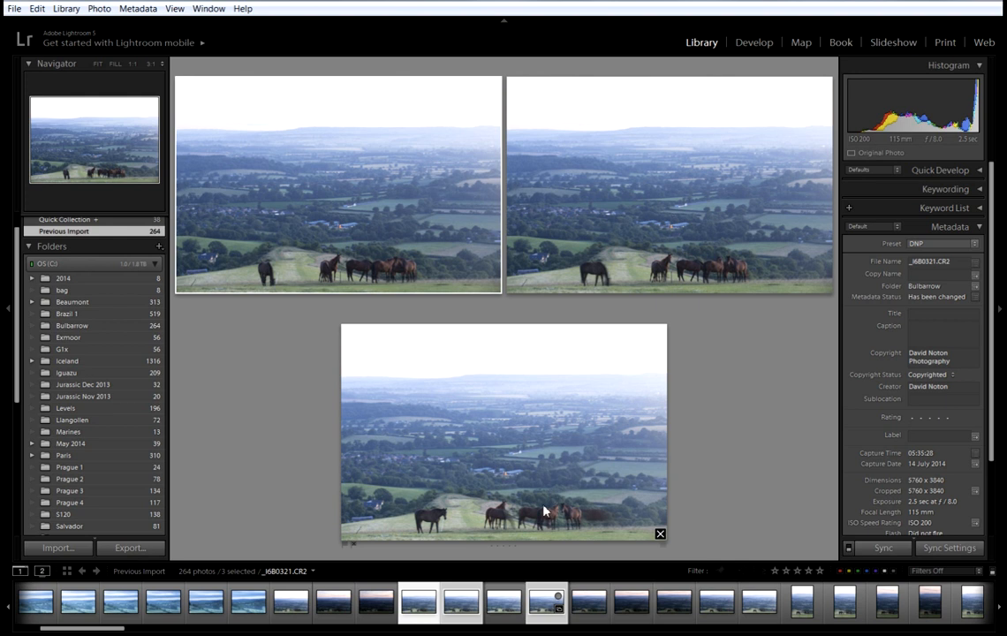
click(346, 544)
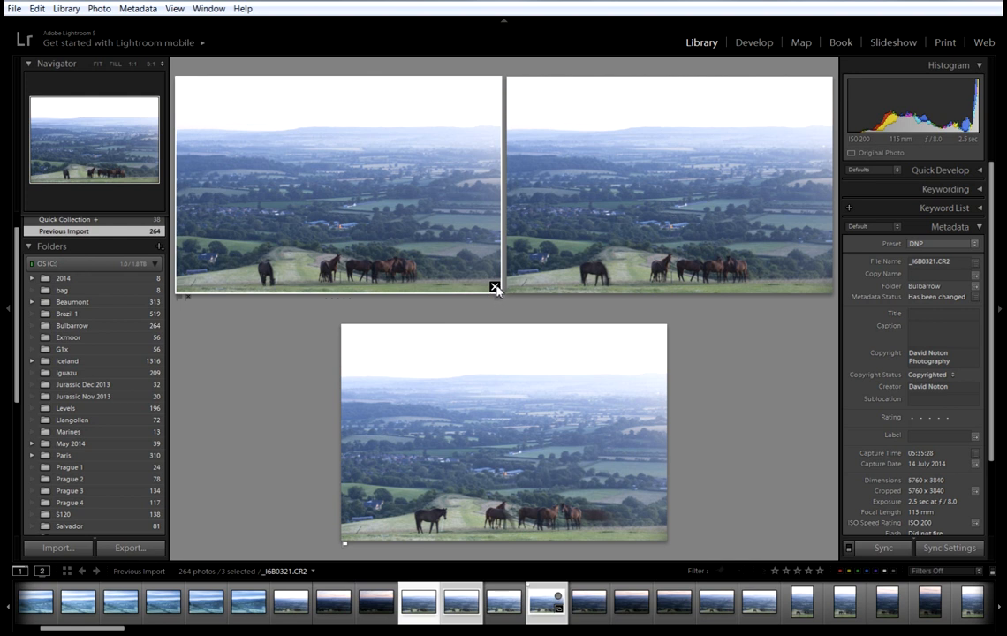
click(495, 287)
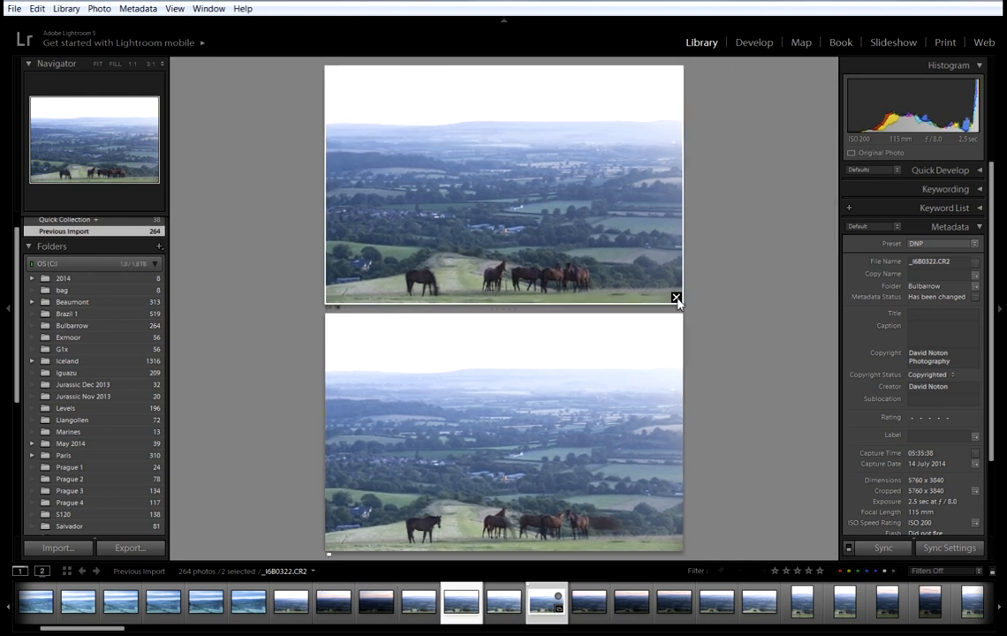
click(676, 297)
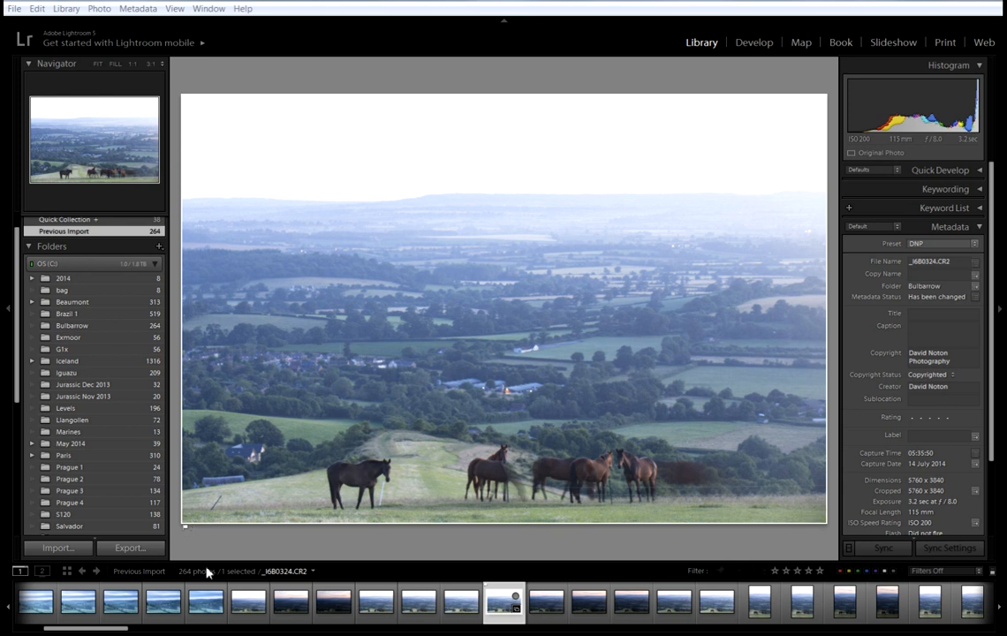
click(68, 570)
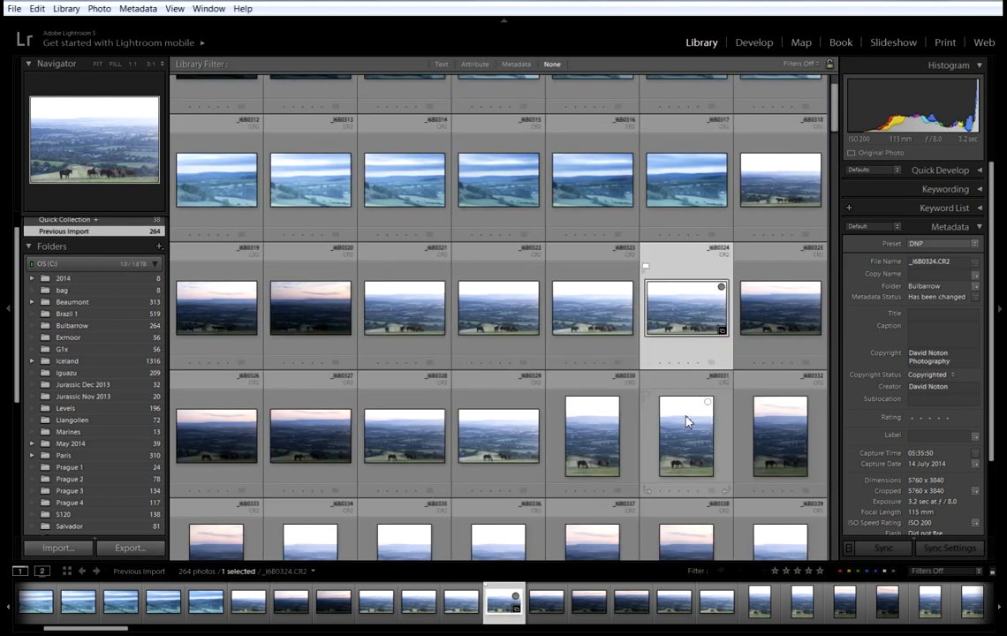
Select the ten portrait-format horse photos _I6B0330.CR2 through _I6B0339.CR2 and display them together in Survey view.
click(604, 453)
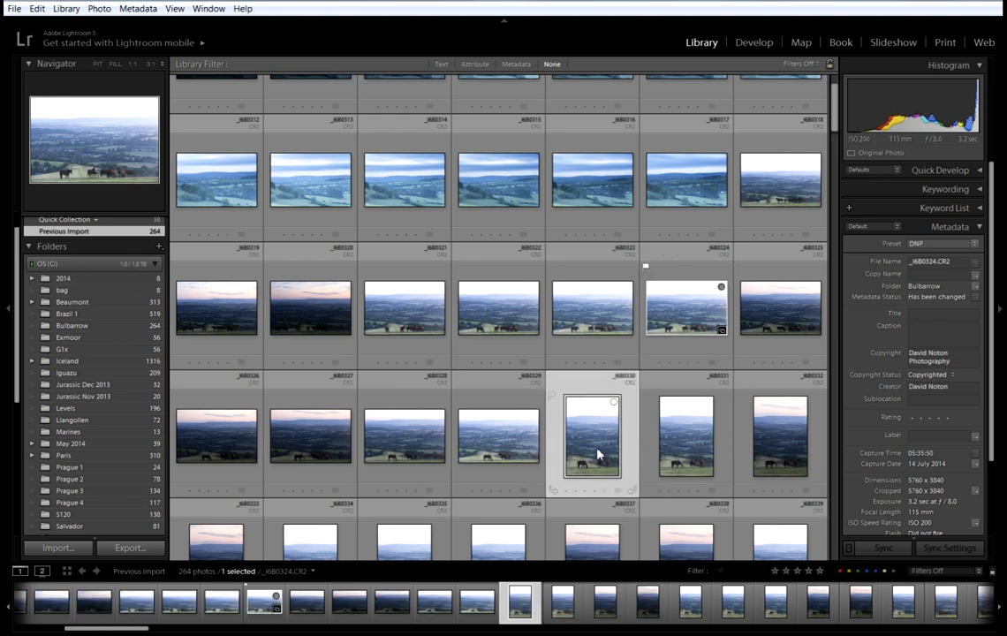
ctrl+click(674, 460)
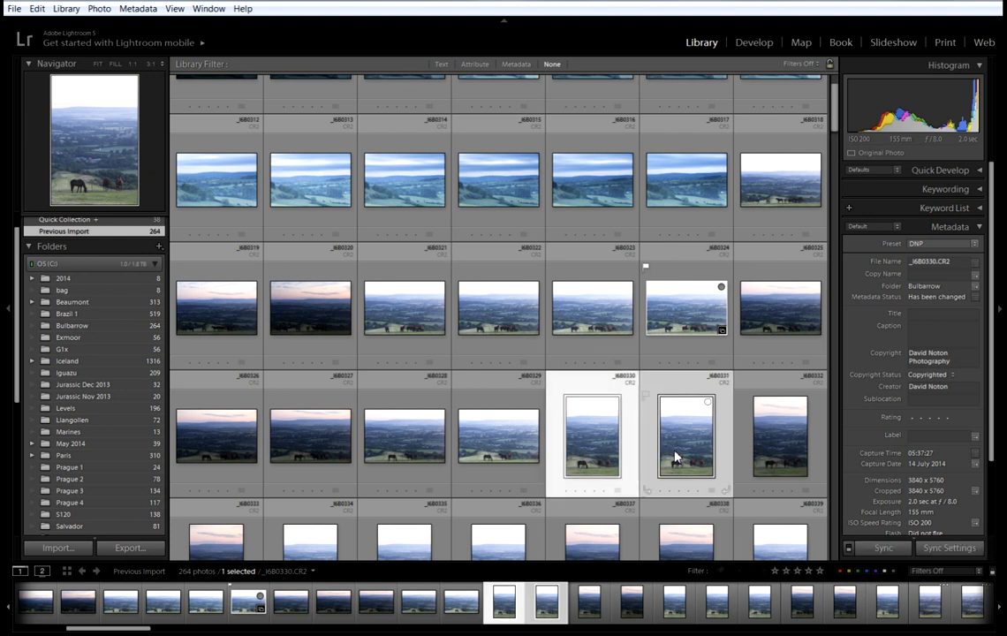
ctrl+click(785, 459)
scroll(774, 466, up, 1)
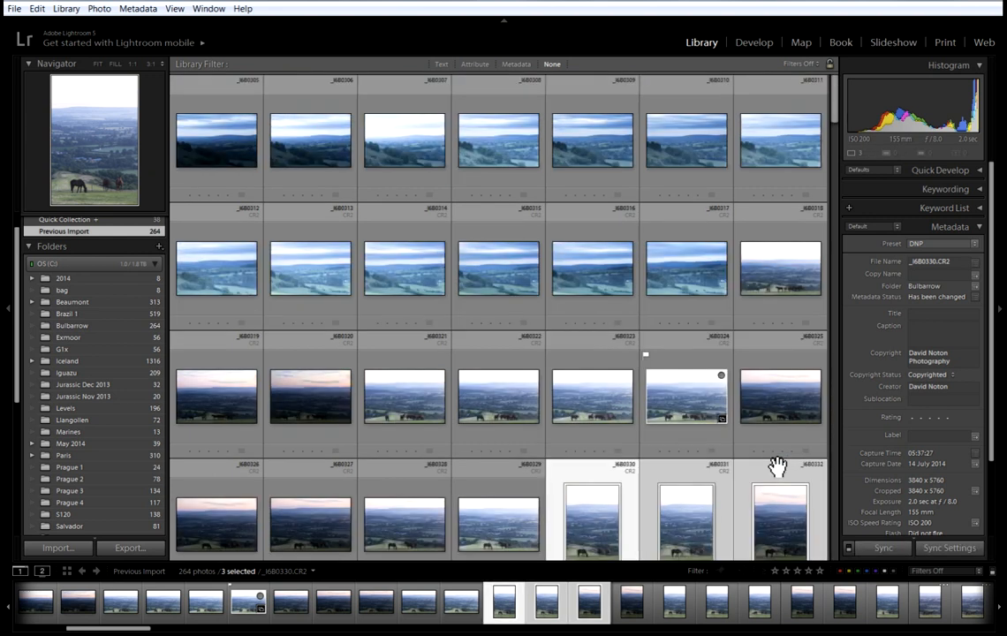
scroll(774, 467, down, 3)
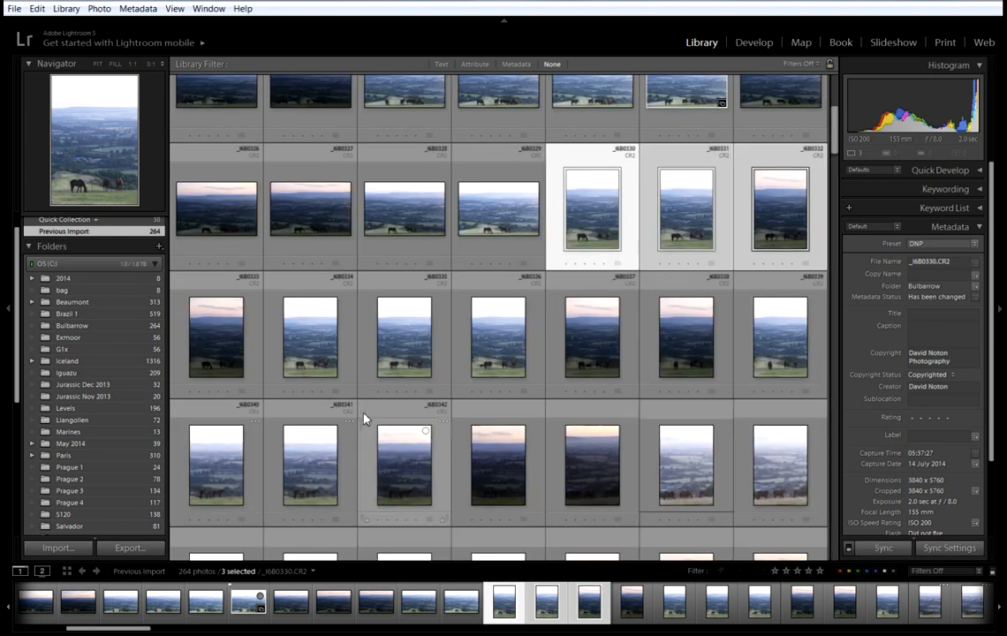
ctrl+click(229, 356)
ctrl+click(316, 353)
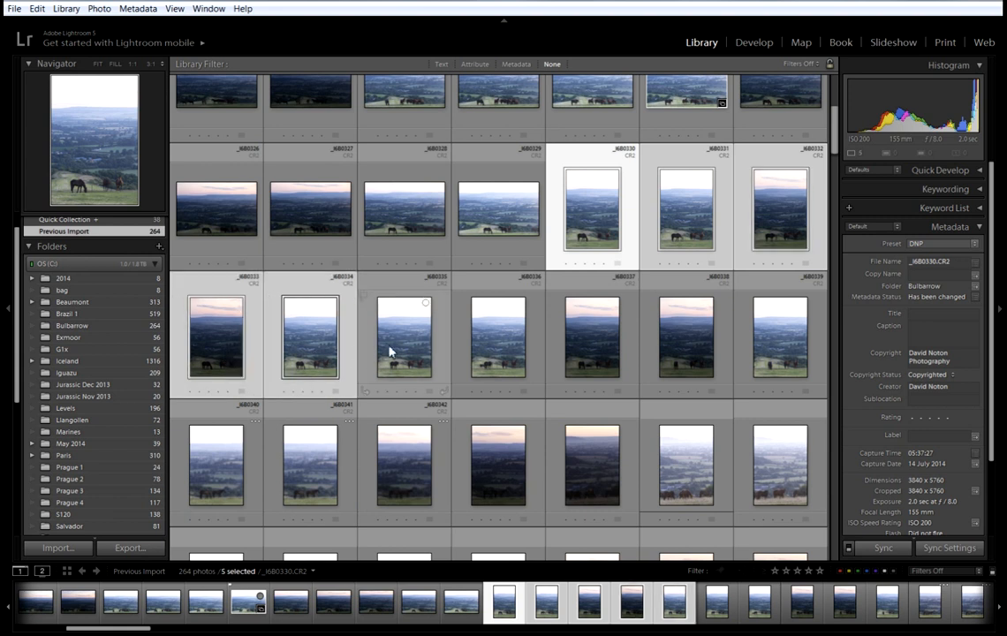
ctrl+click(392, 351)
ctrl+click(494, 353)
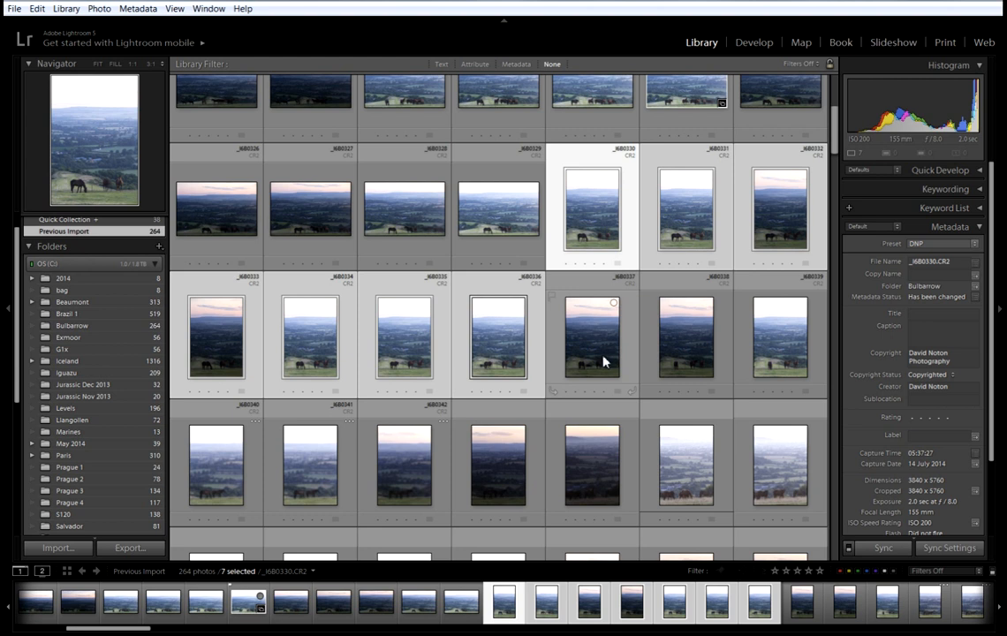
ctrl+click(605, 360)
ctrl+click(671, 362)
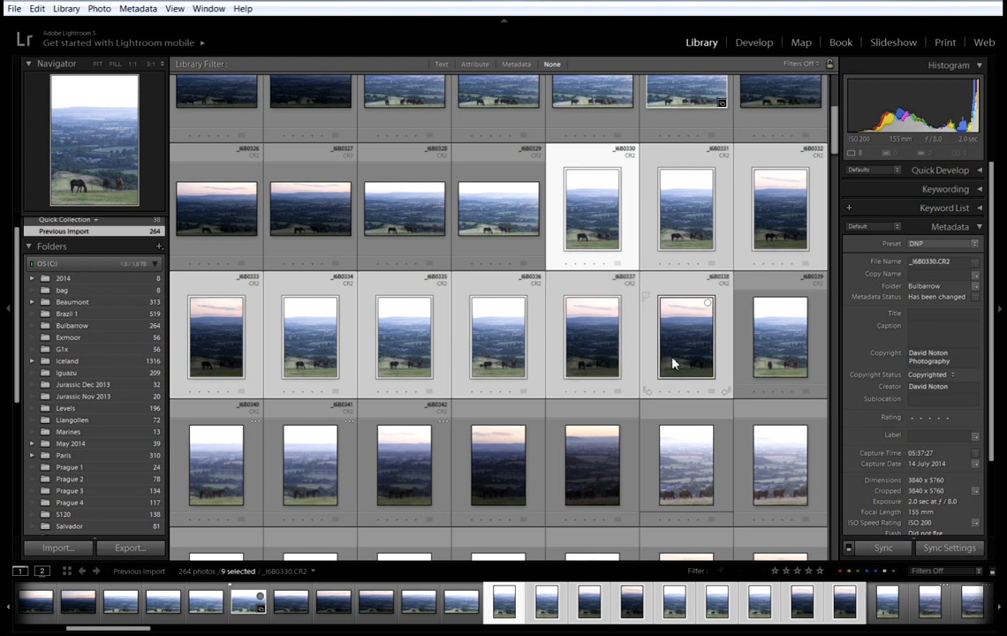
ctrl+click(772, 361)
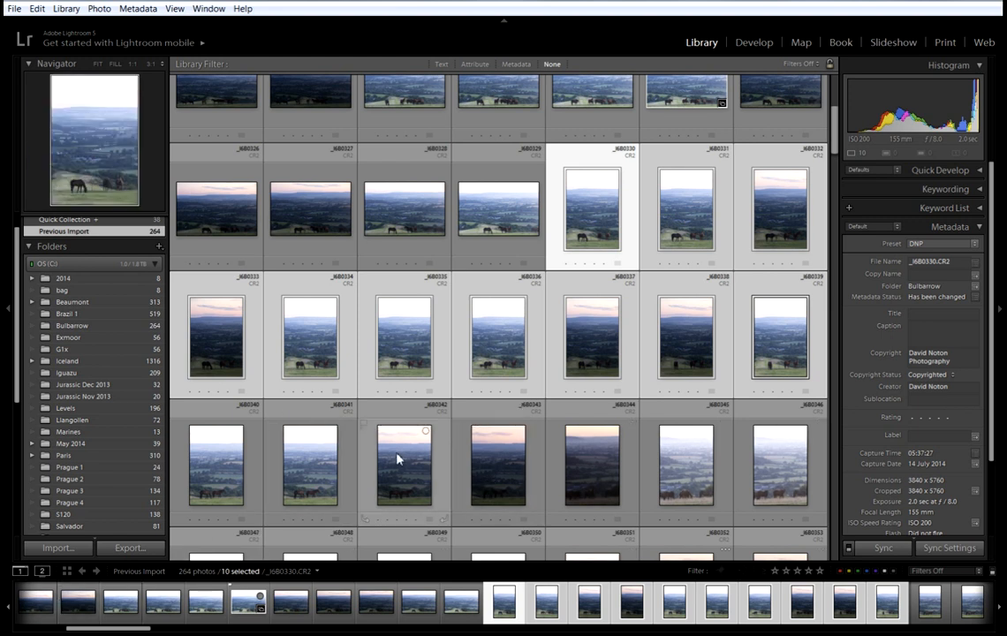
key(n)
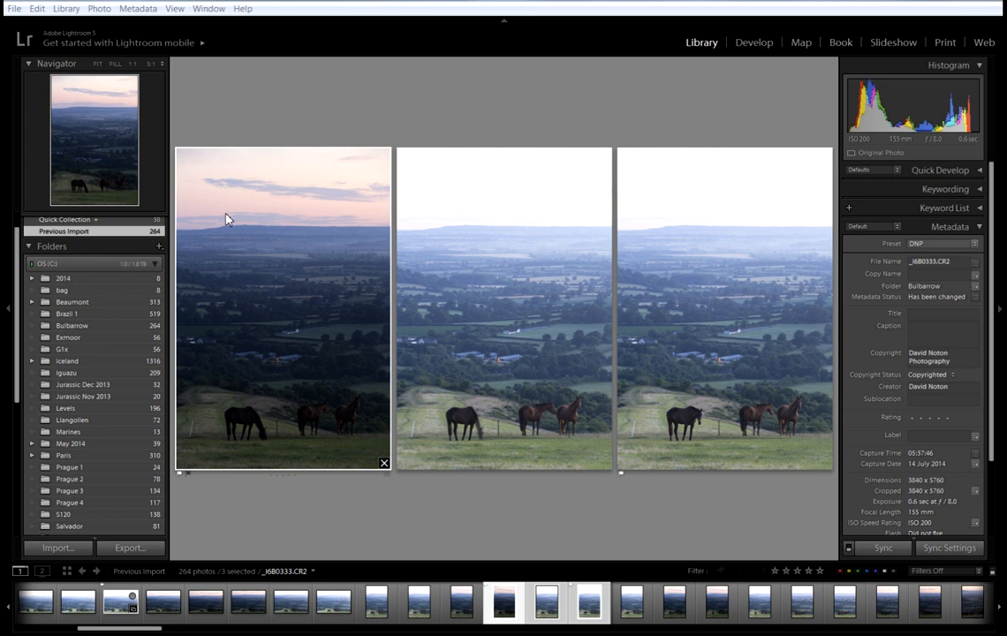
Make _I6B0335.CR2 the active photo among the surveyed shots and open it from the grid in the enlarged single-photo view.
click(740, 369)
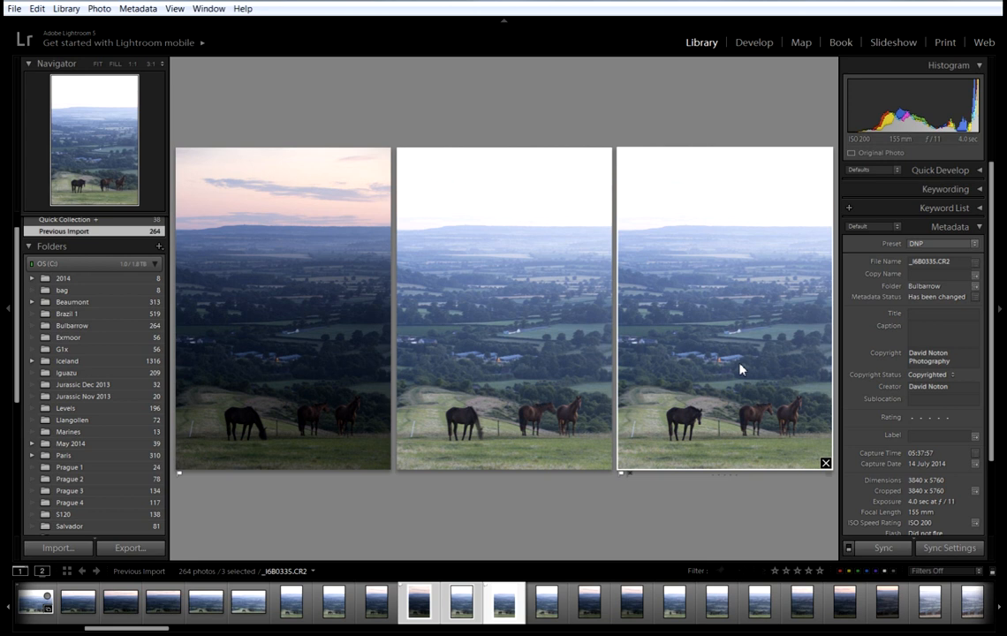
key(g)
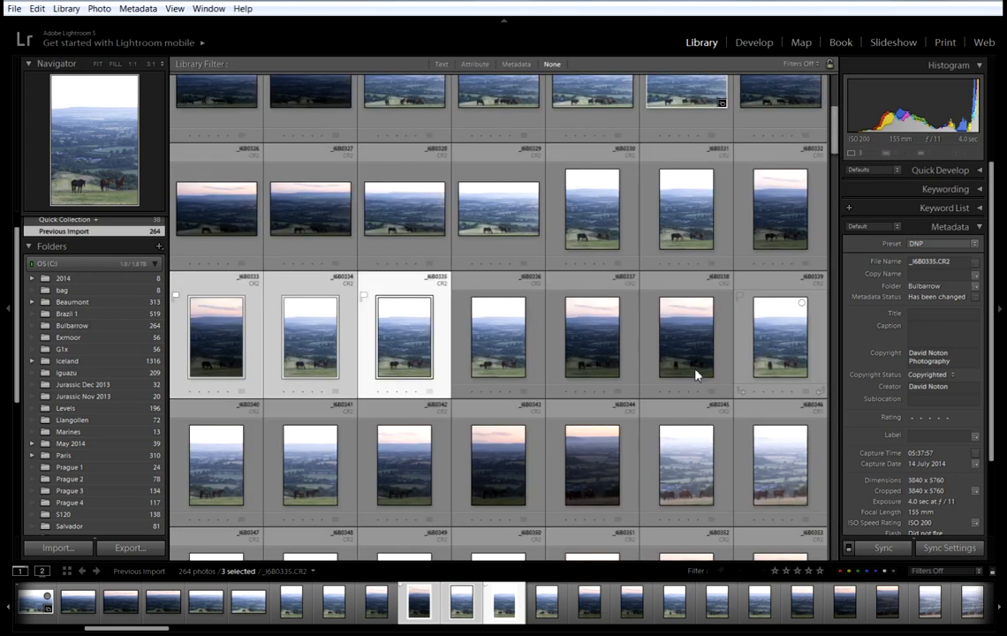
double_click(411, 353)
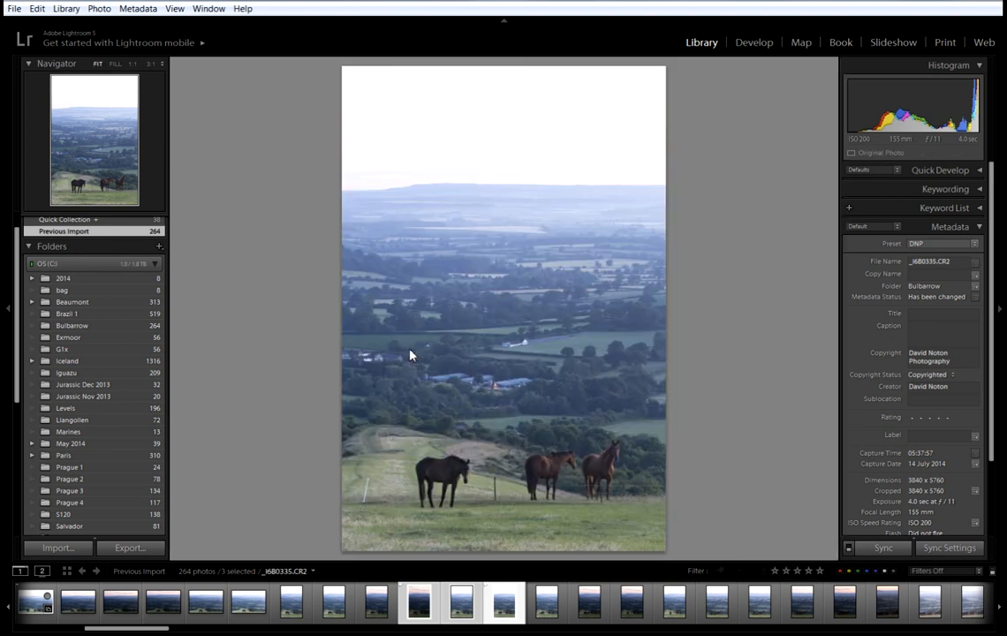
Inspect the trees, buildings and horses in _I6B0335.CR2 at 1:1 for sharpness, then return to the grid.
click(535, 342)
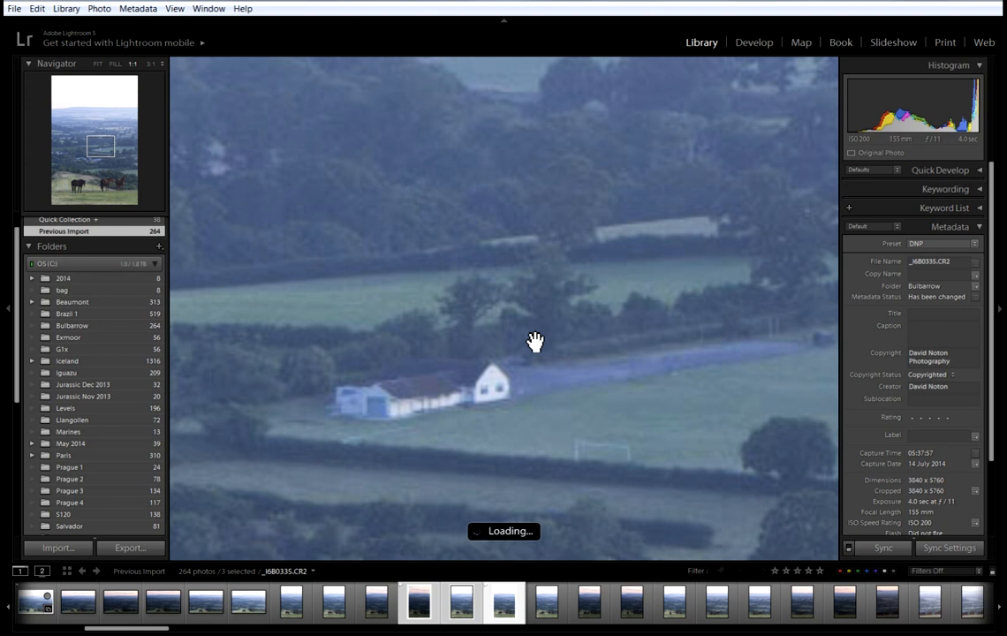
drag(603, 234, 450, 187)
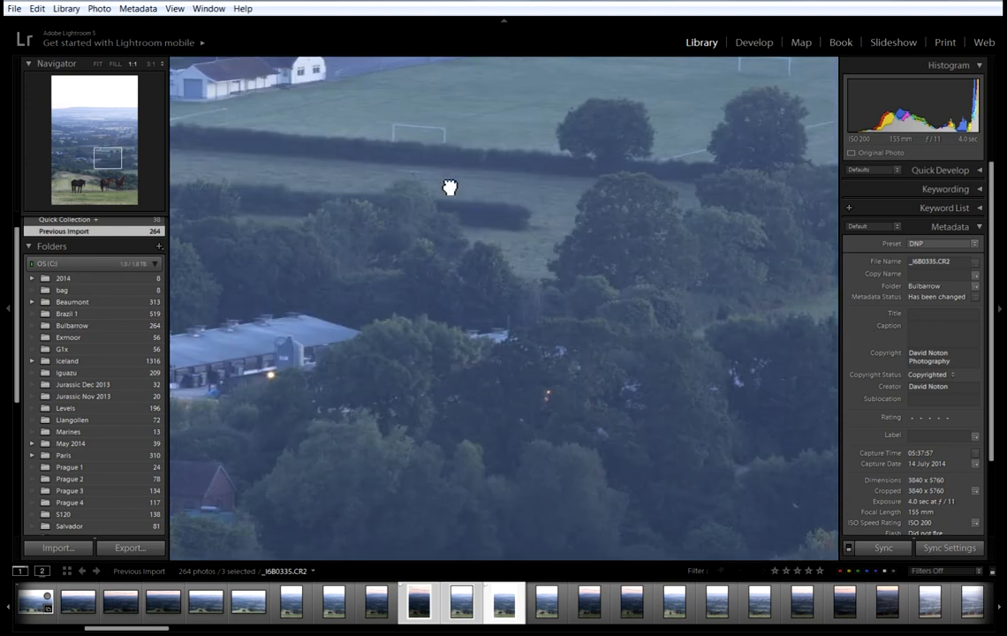
drag(548, 348, 469, 292)
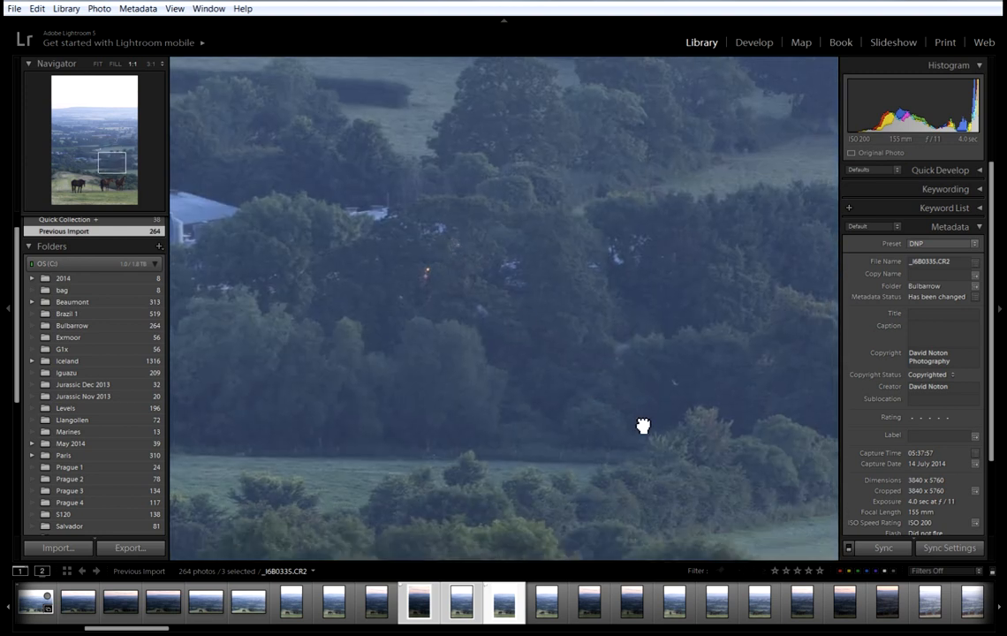
drag(643, 424, 544, 299)
drag(709, 479, 556, 314)
drag(634, 426, 676, 309)
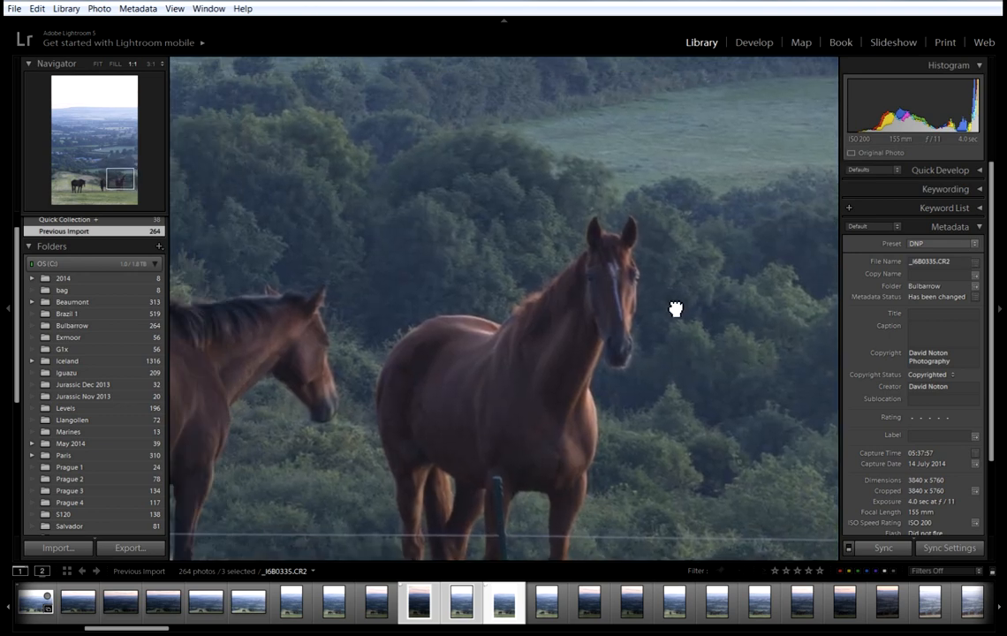
drag(506, 218, 726, 383)
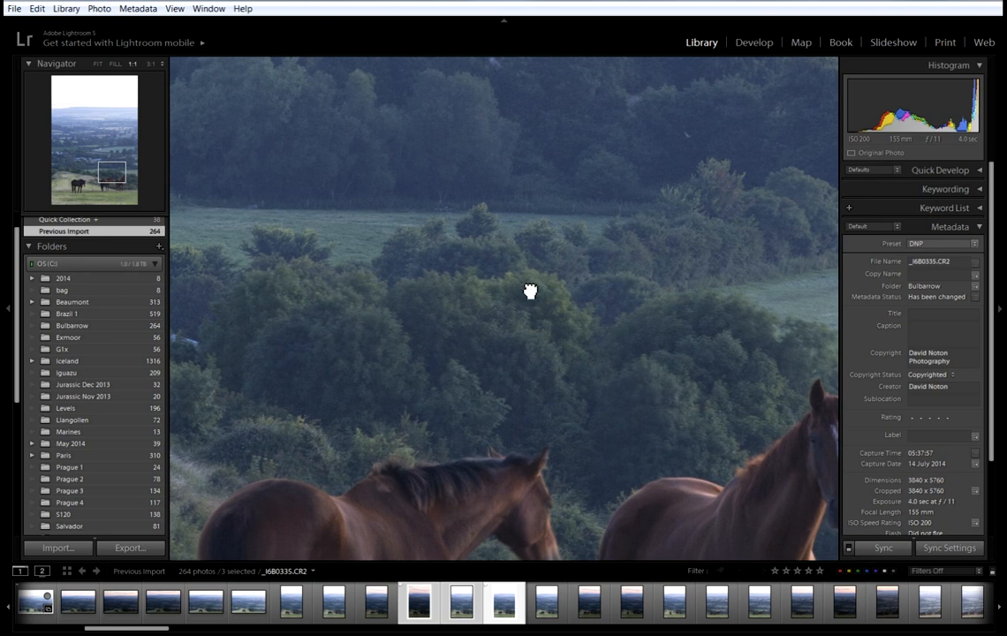
drag(529, 291, 499, 512)
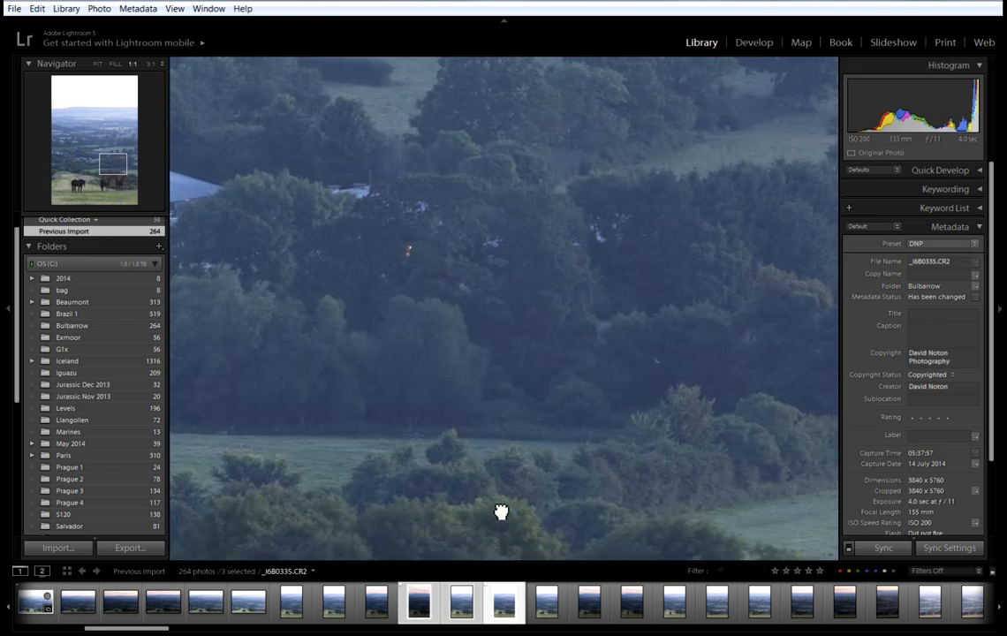
click(540, 286)
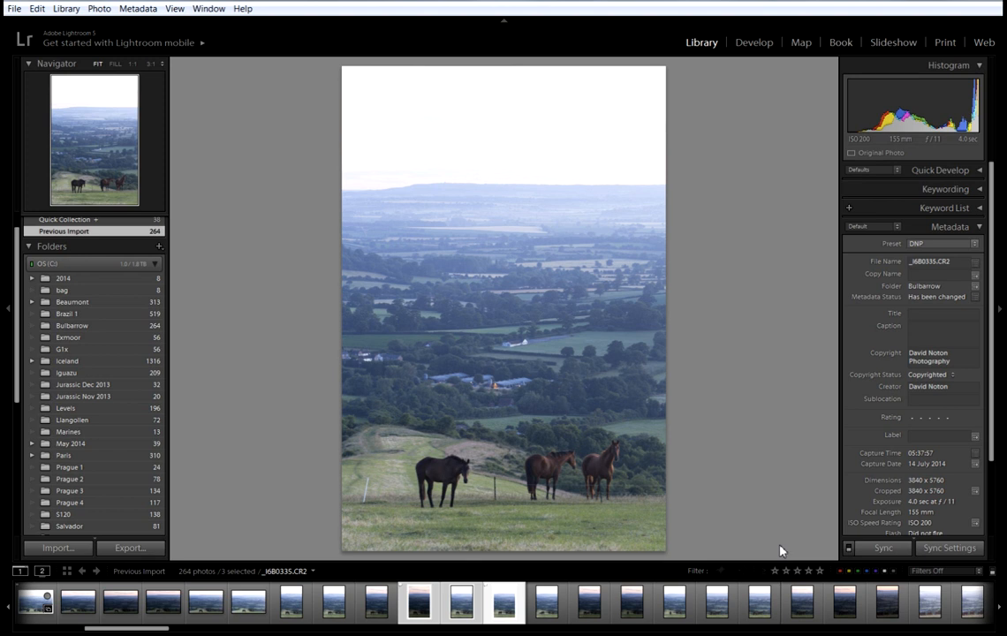
key(g)
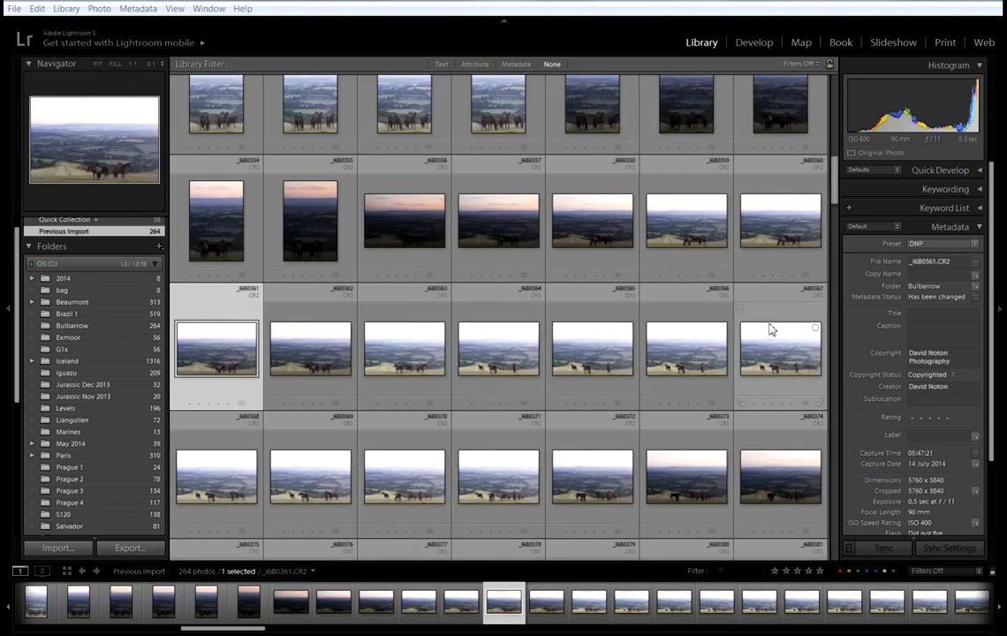
Select the twelve horse photos _I6B0361.CR2 through _I6B0372.CR2 and display them together in Survey view.
scroll(834, 190, down, 5)
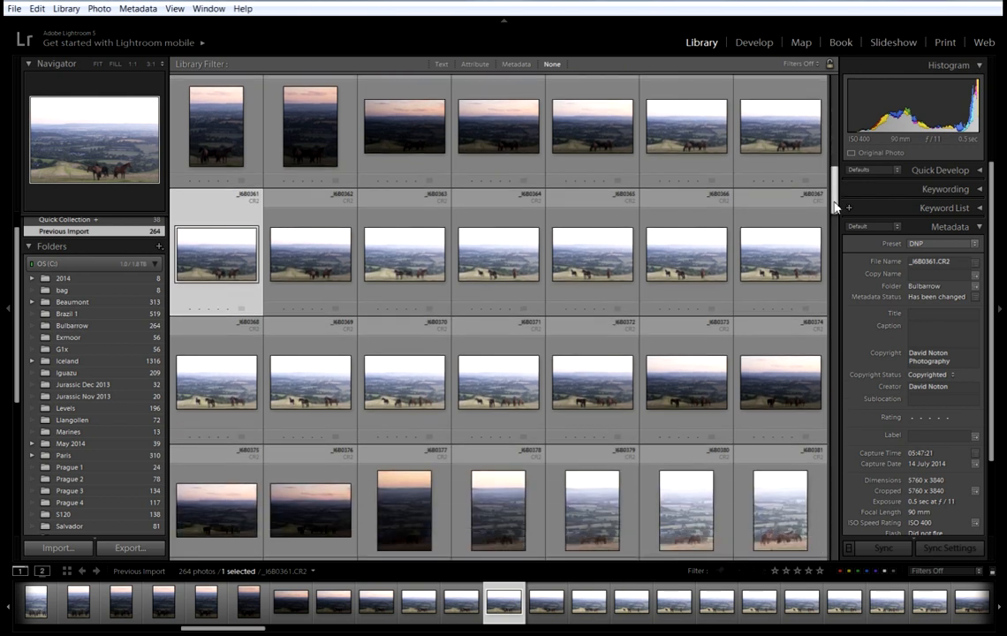
shift+click(602, 374)
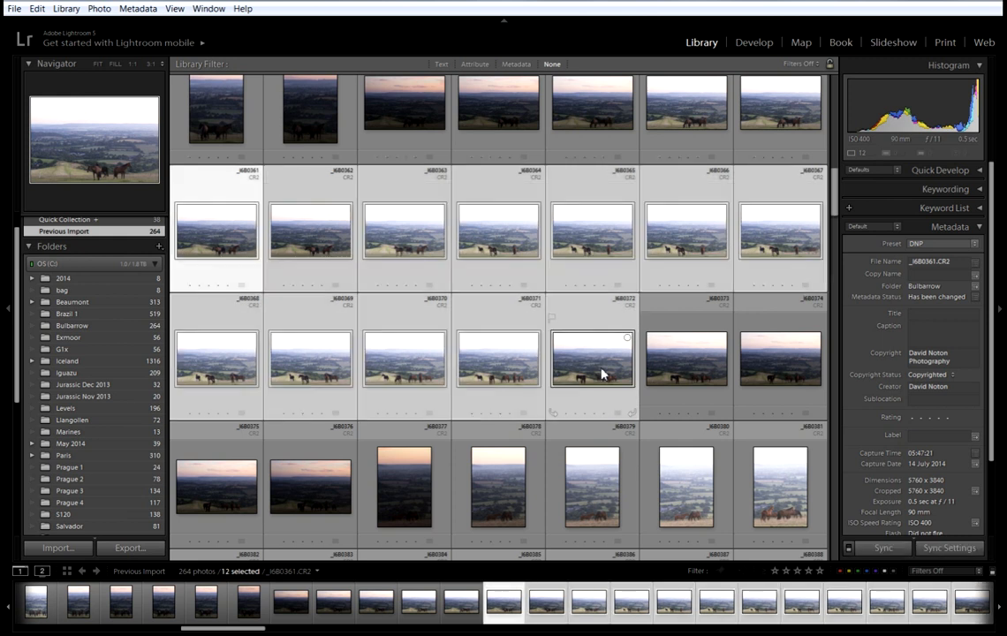
key(n)
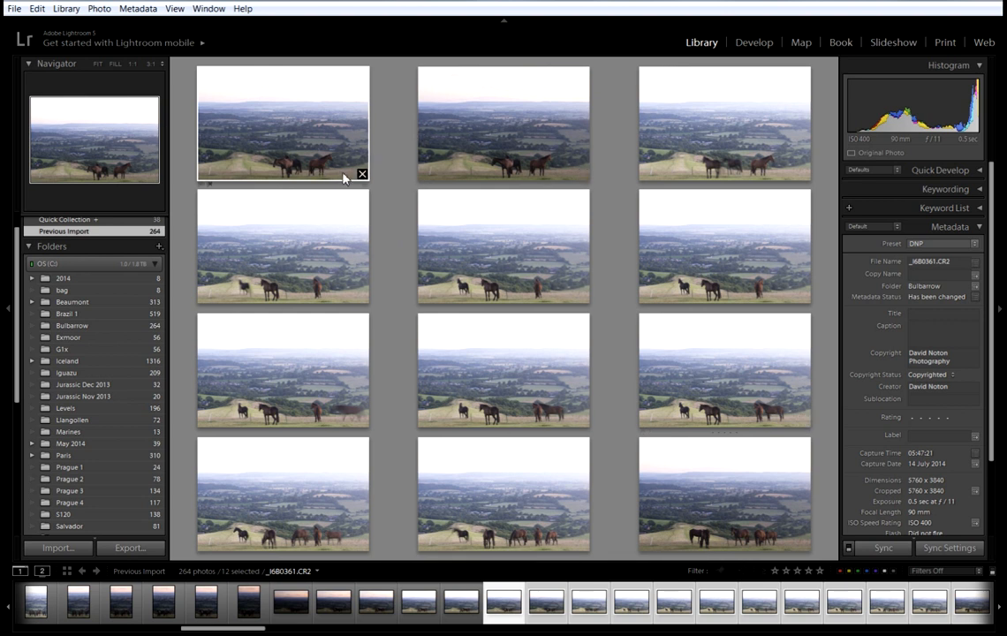
Eliminate weaker shots from the survey, starting with _I6B0361.CR2 and _I6B0362.CR2, and flag _I6B0370.CR2 as a pick.
click(362, 175)
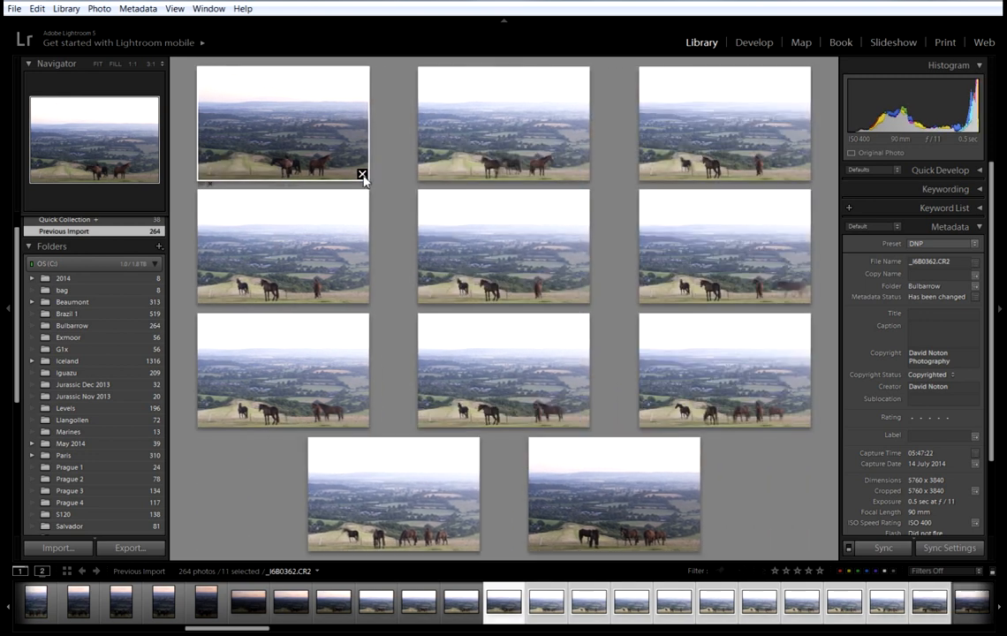
click(362, 175)
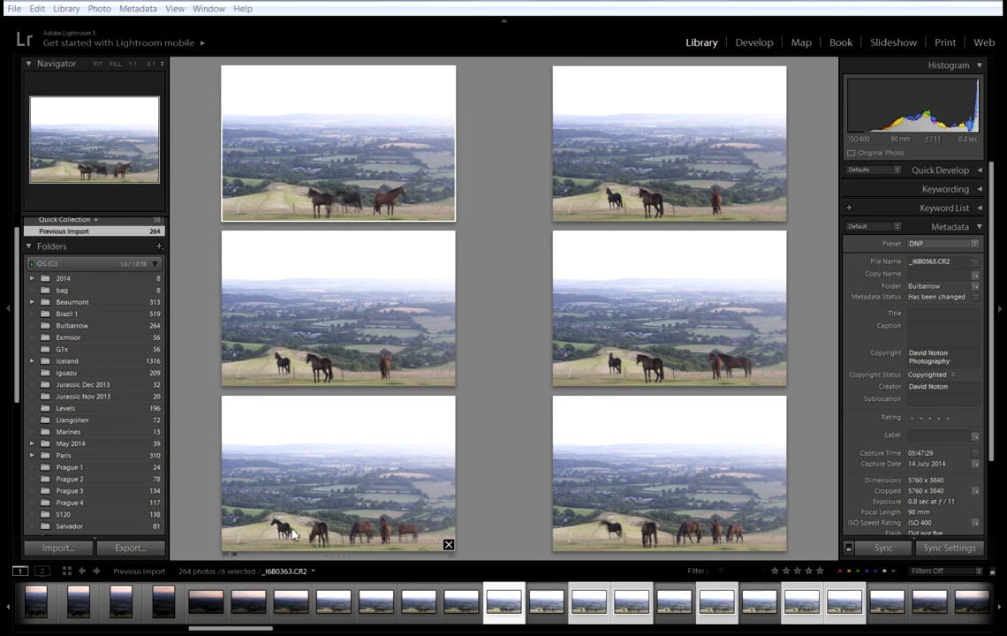
click(226, 555)
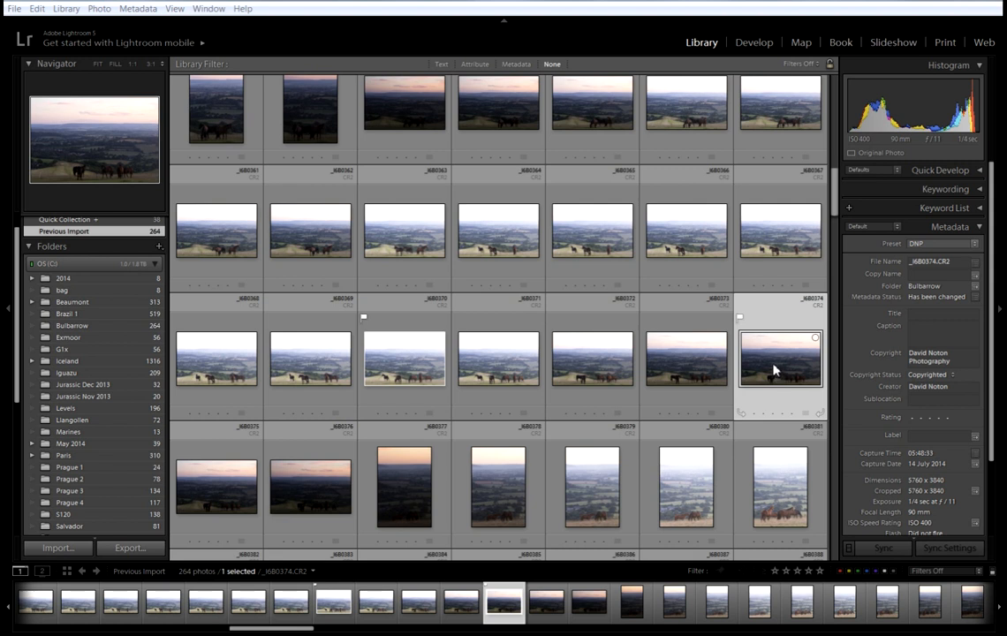
Compare the two flagged photos _I6B0370.CR2 and _I6B0374.CR2 together in Survey view.
ctrl+click(397, 361)
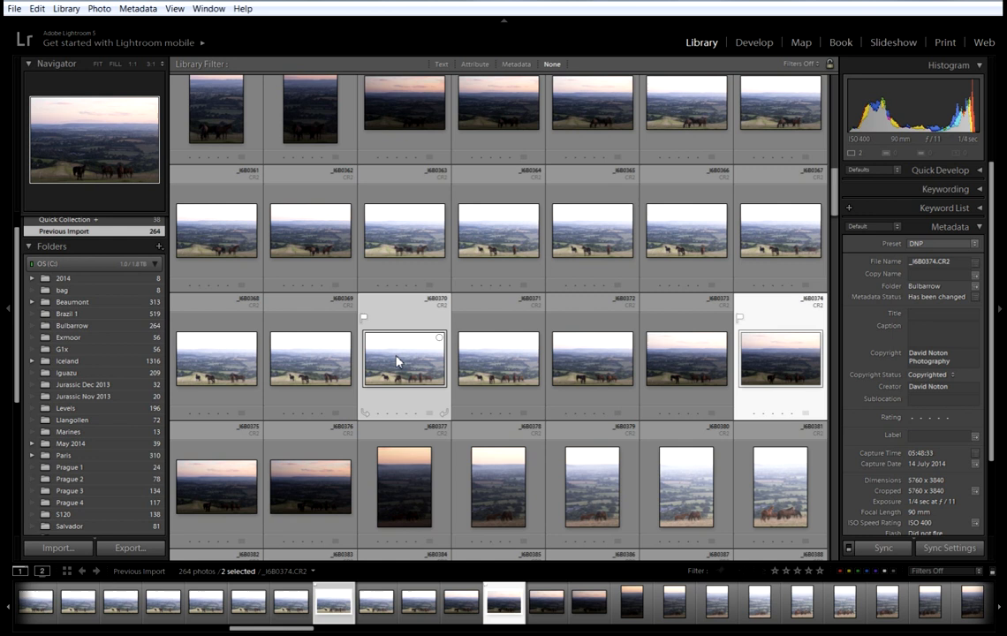
key(n)
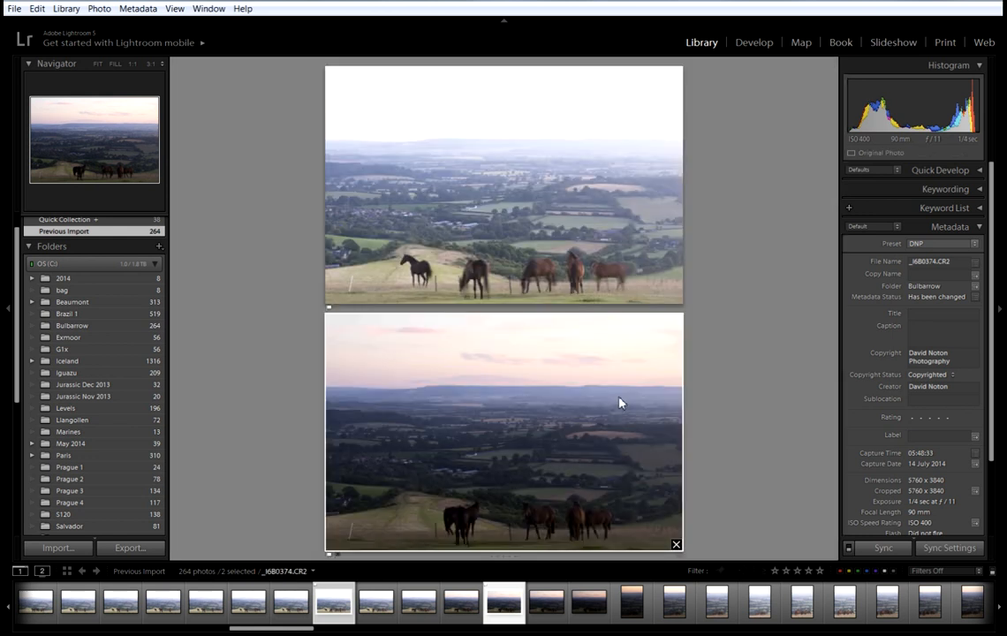